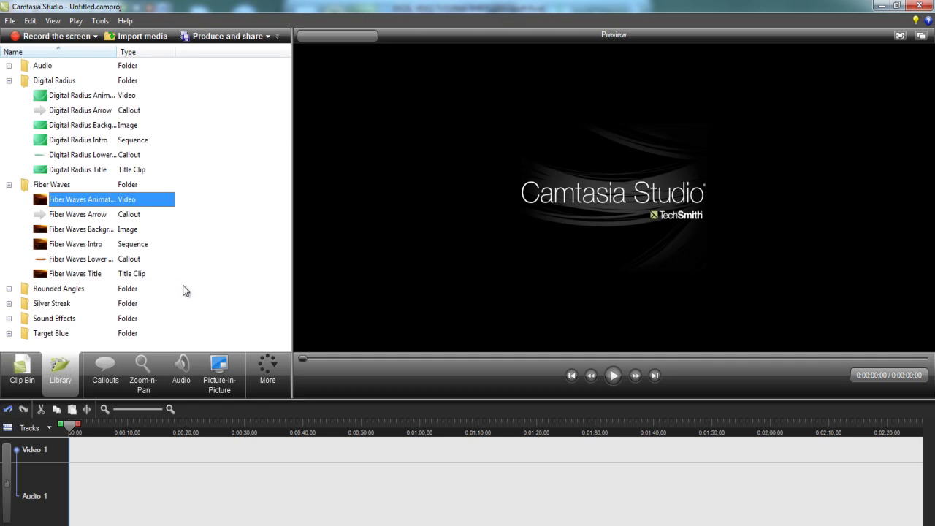
Step: Add the Digital Radius animation video to the Video 1 track
click(10, 185)
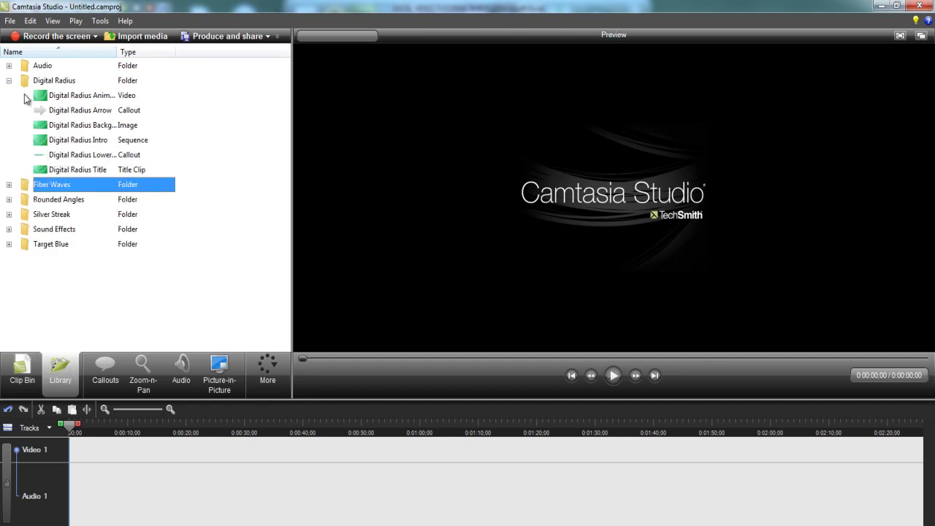
click(9, 81)
double_click(49, 81)
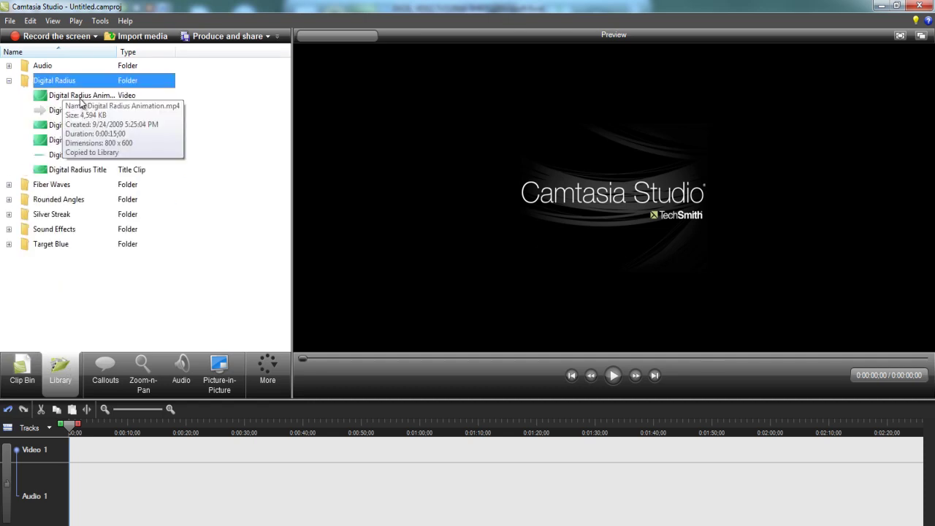
click(109, 95)
right_click(124, 96)
click(166, 106)
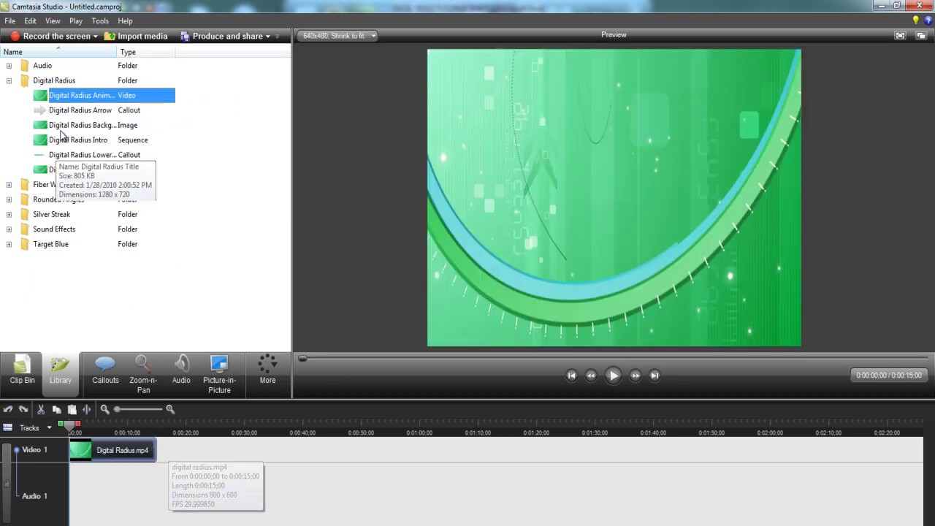
Step: Add the Fiber Waves animation video as a picture-in-picture overlay
double_click(72, 188)
click(76, 198)
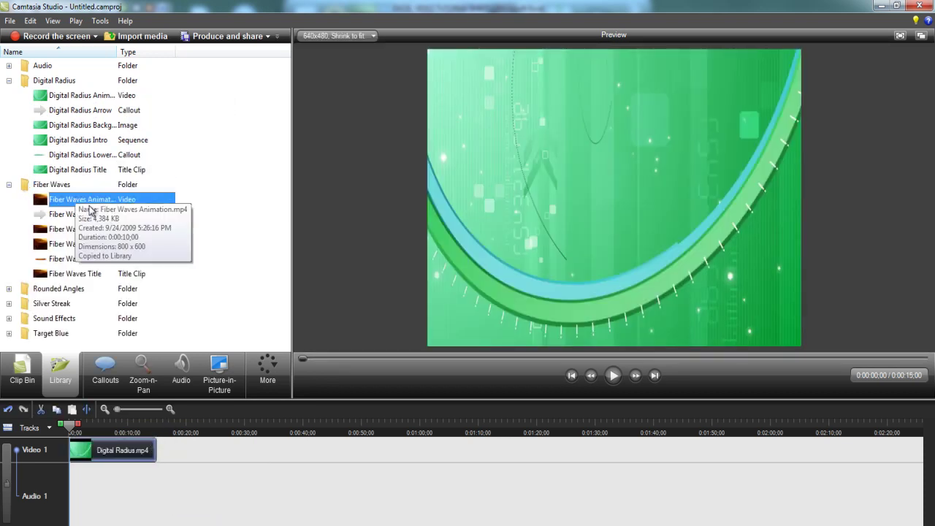
right_click(163, 198)
mouse_move(201, 246)
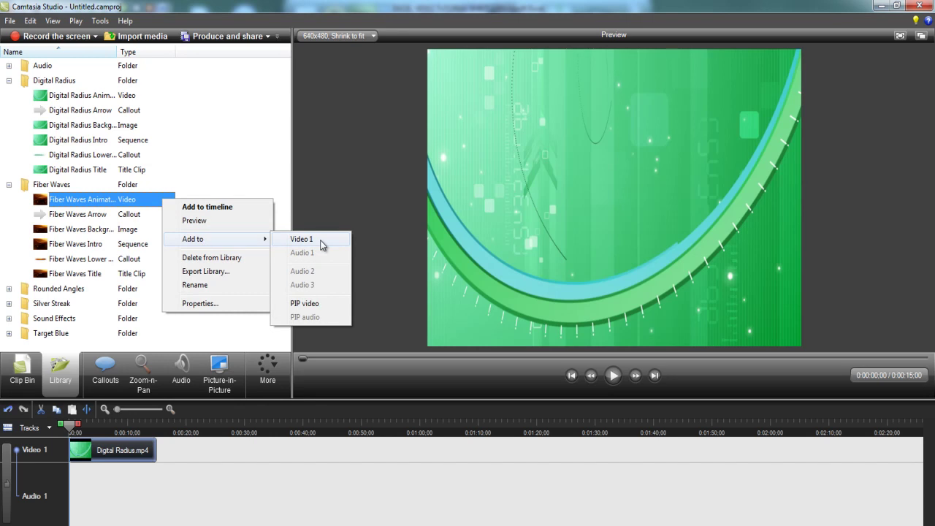
click(326, 306)
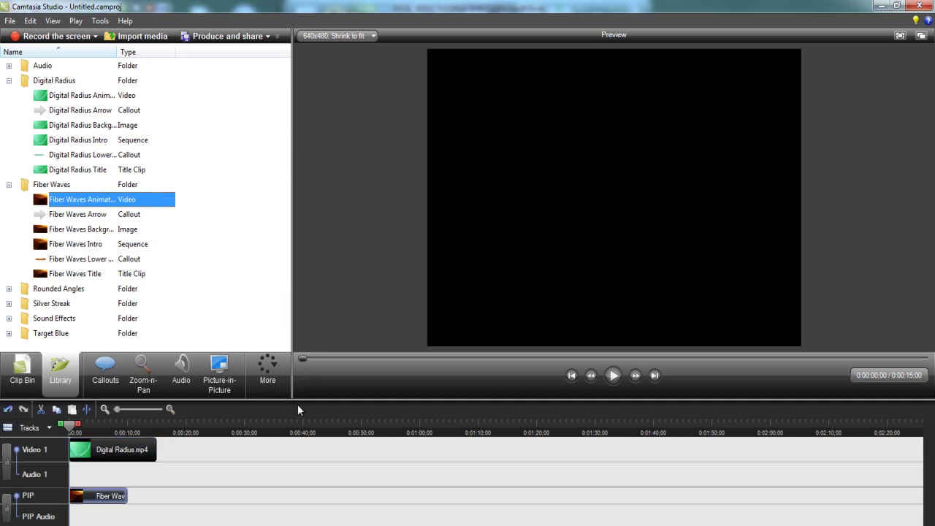
Step: Resize the Fiber Waves overlay to 301×226 at X 339, Y 0, then preview it
click(613, 376)
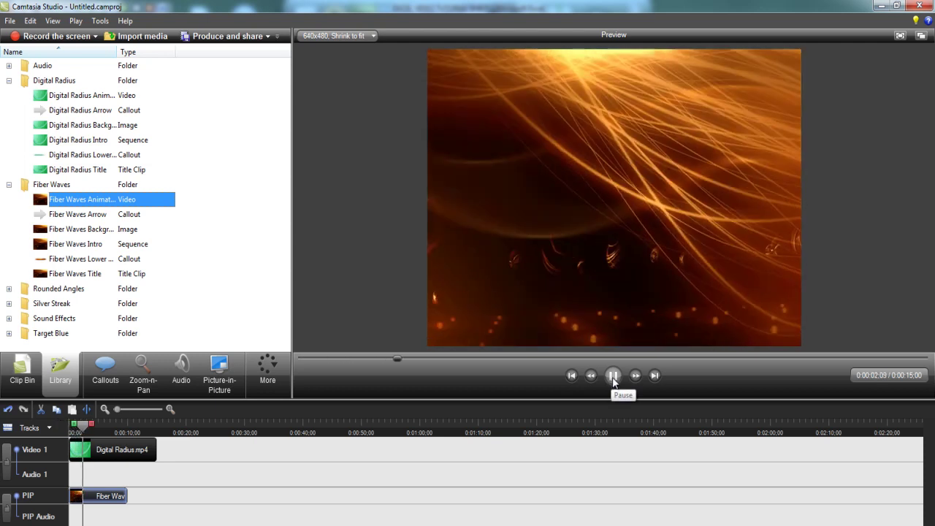
click(613, 376)
click(592, 273)
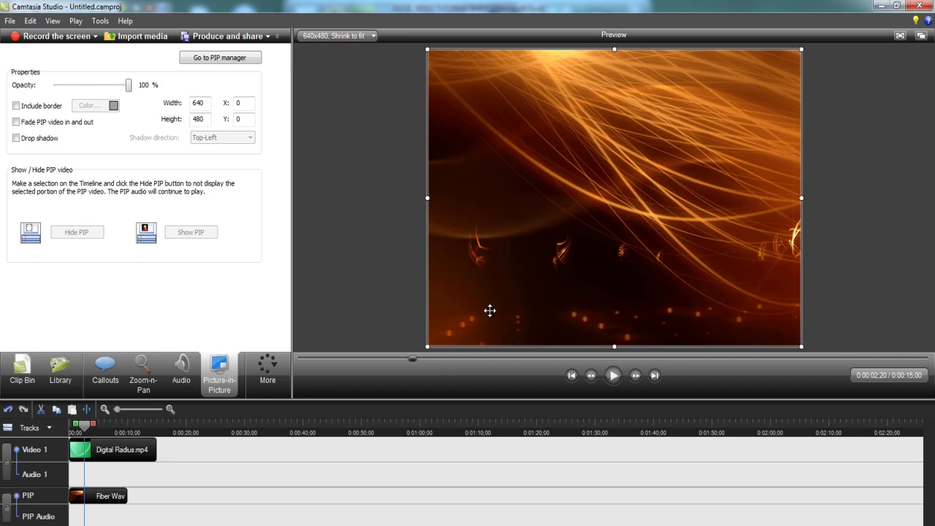
drag(428, 345, 682, 234)
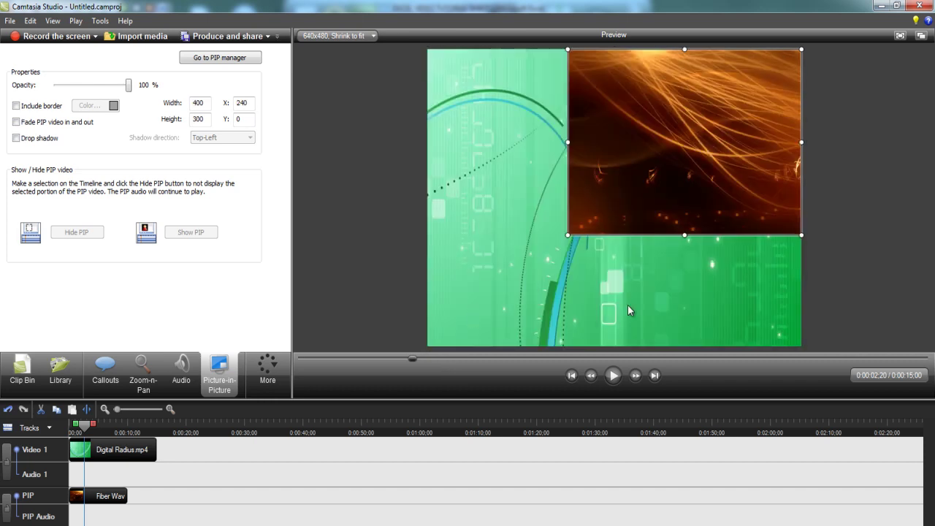
drag(567, 234, 660, 161)
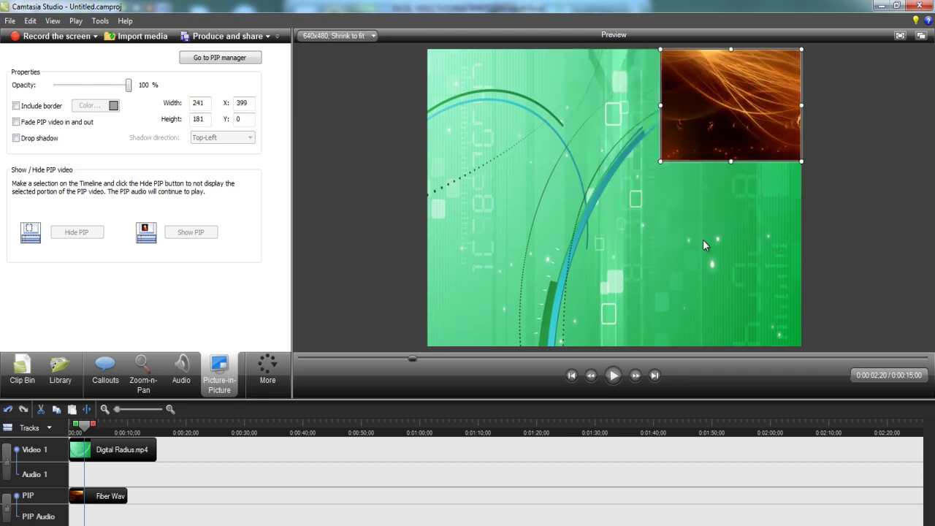
drag(660, 162, 625, 189)
click(613, 374)
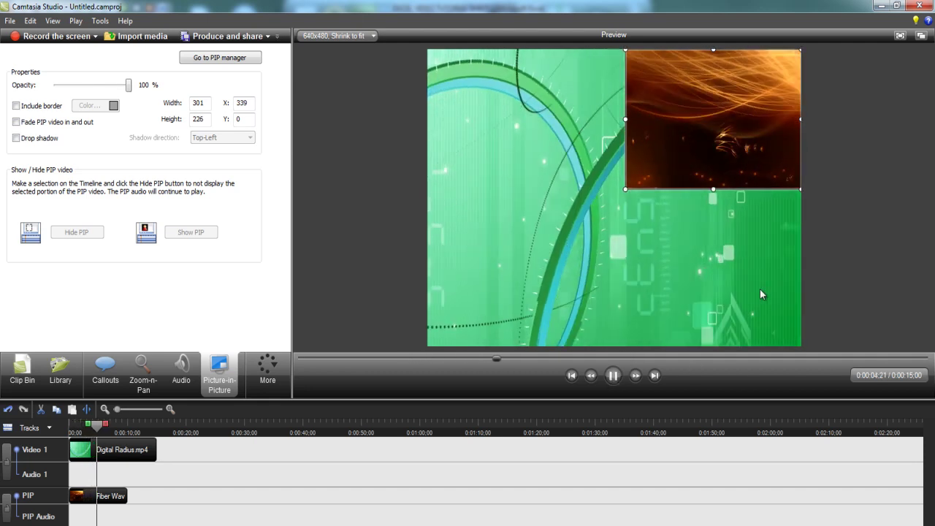
click(613, 376)
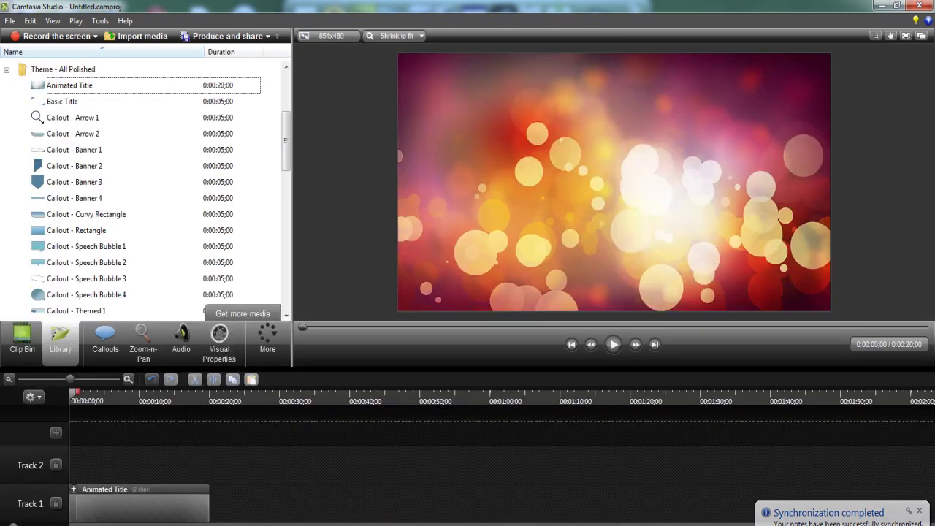
Step: Delete the Animated Title clip from Track 1 and switch to the Excel workbook
click(22, 340)
click(176, 506)
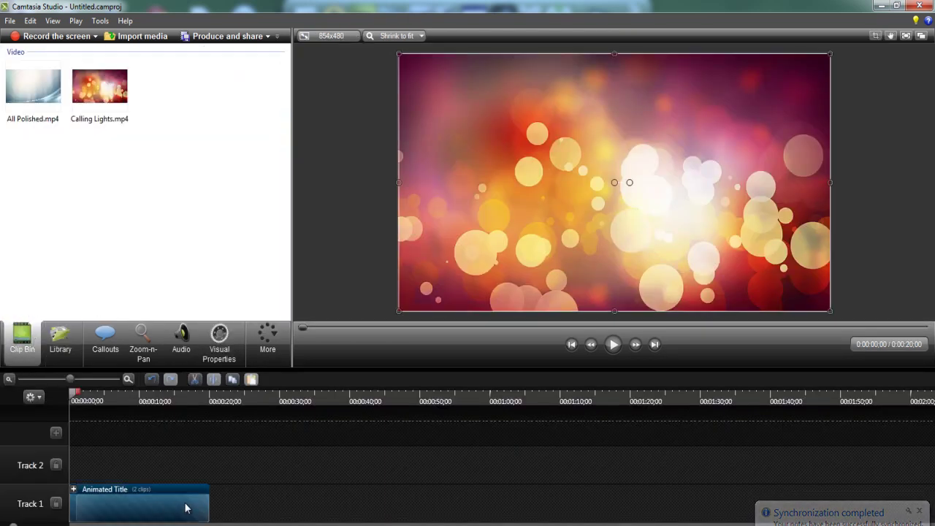
key(Delete)
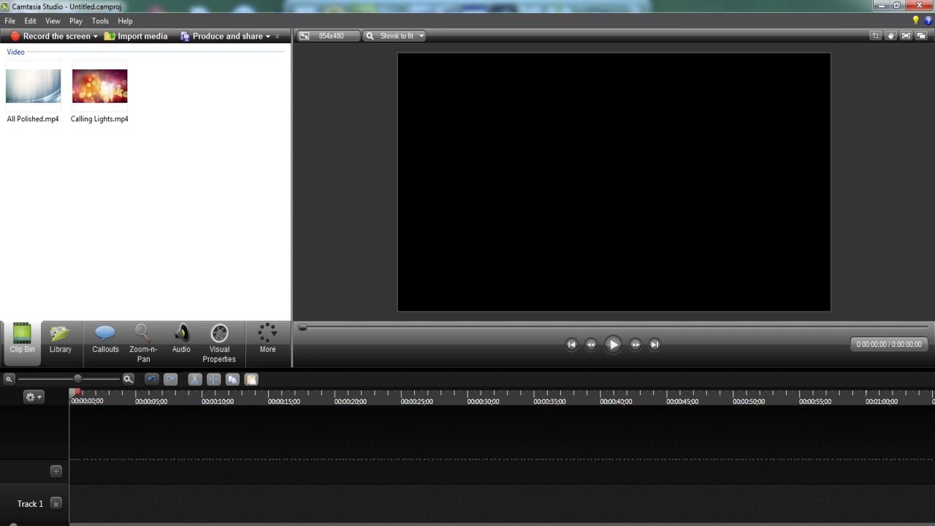
key(alt+Tab)
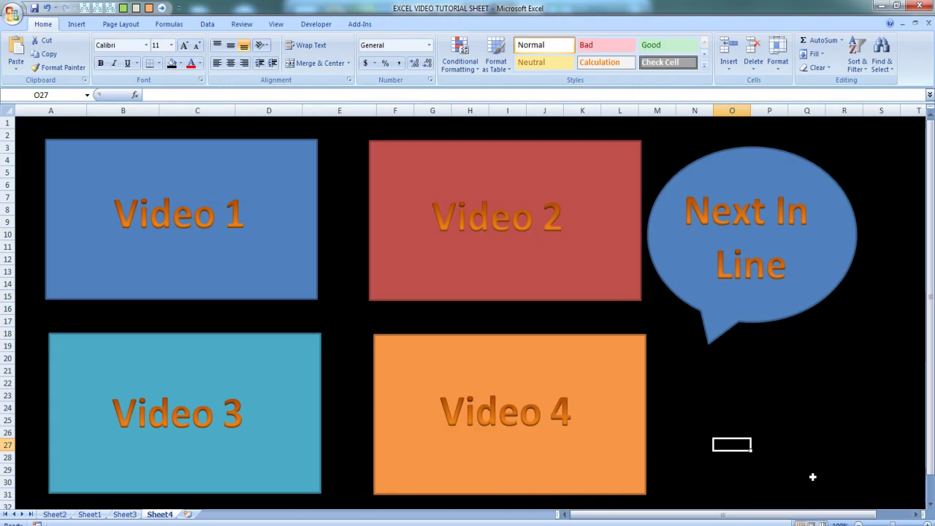
Step: Minimize Excel after reviewing Sheet4's Video 1–4 and Next In Line layout
click(878, 5)
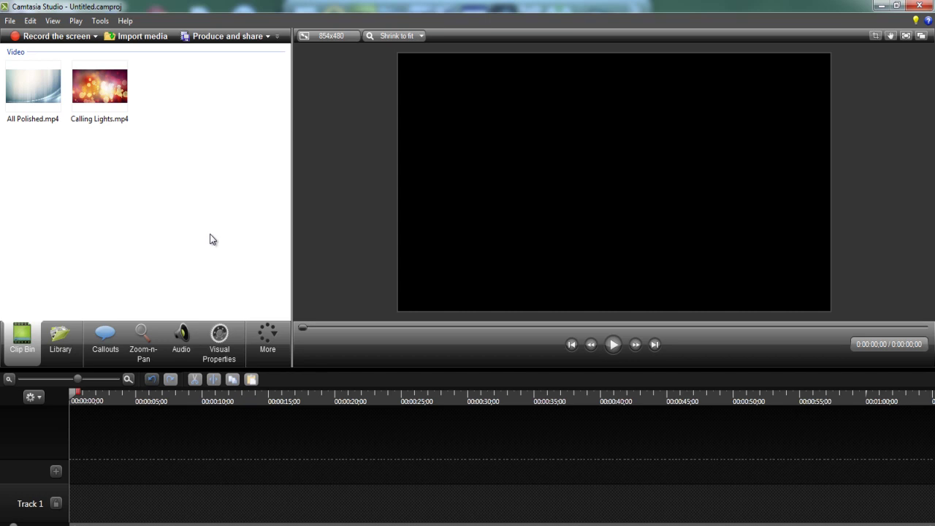
Step: Add Tracks 2, 3 and 4 to the timeline, locking Track 3 along the way
click(56, 471)
click(55, 434)
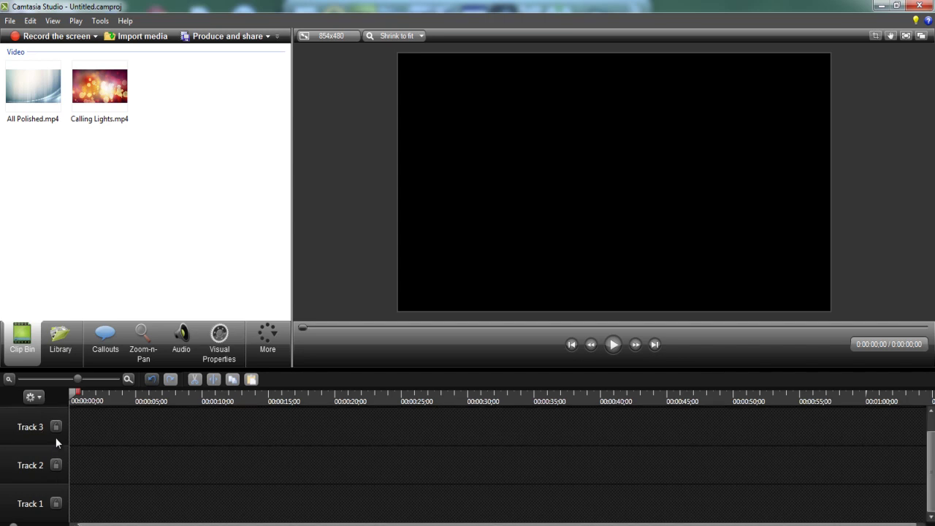
click(57, 429)
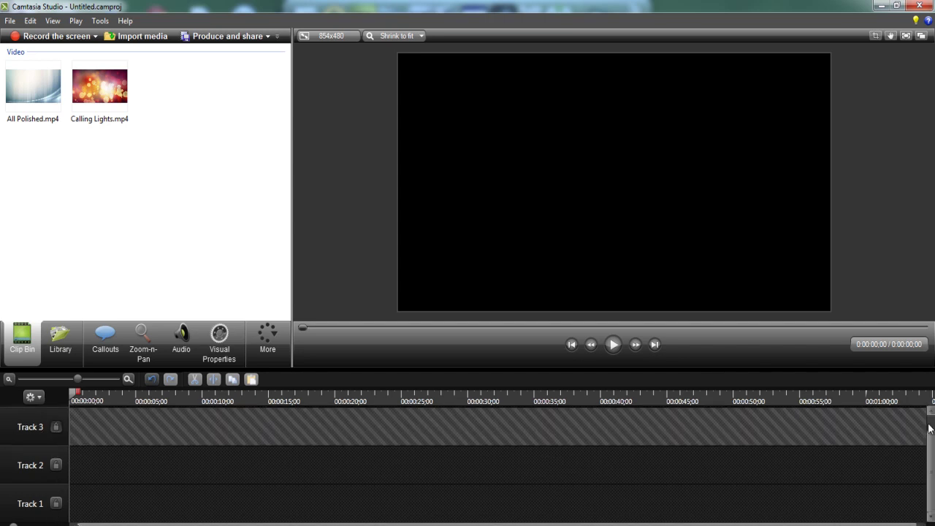
scroll(930, 444, up, 1)
click(56, 417)
Step: Unlock Track 3 so all four tracks are editable, leaving no bin clips selected
drag(930, 462, 932, 435)
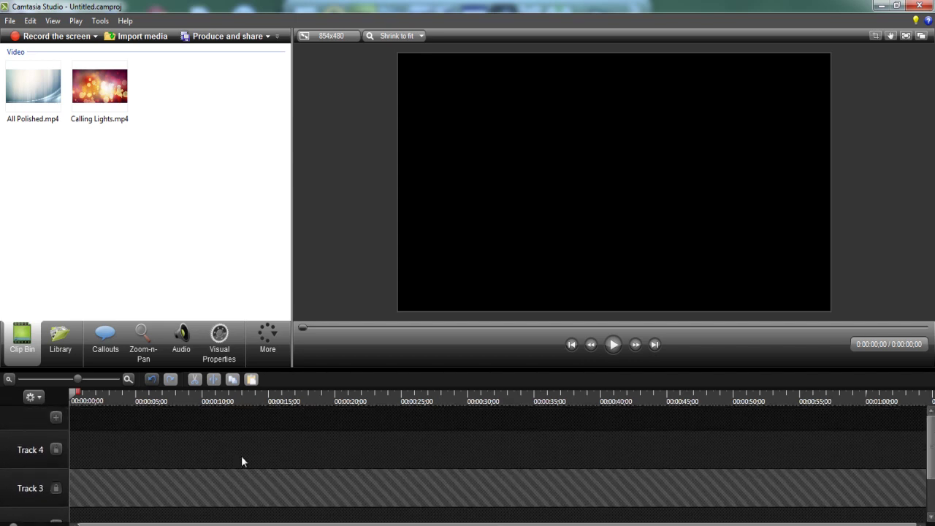
scroll(158, 446, down, 1)
scroll(77, 444, up, 1)
click(56, 487)
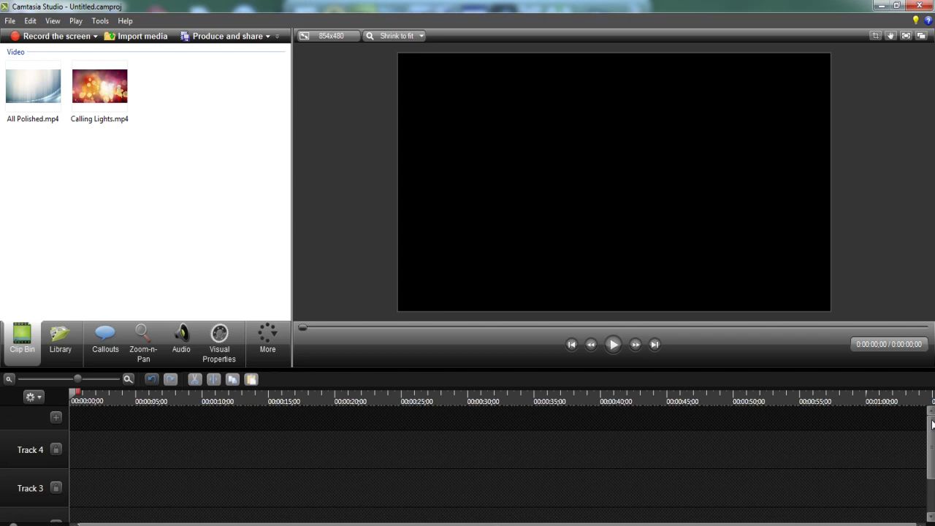
scroll(933, 422, down, 1)
scroll(931, 417, up, 1)
scroll(931, 413, down, 1)
scroll(932, 413, up, 1)
drag(14, 157, 168, 110)
click(168, 157)
Step: Add All Polished.mp4 to the timeline at the playhead on Track 1
click(42, 94)
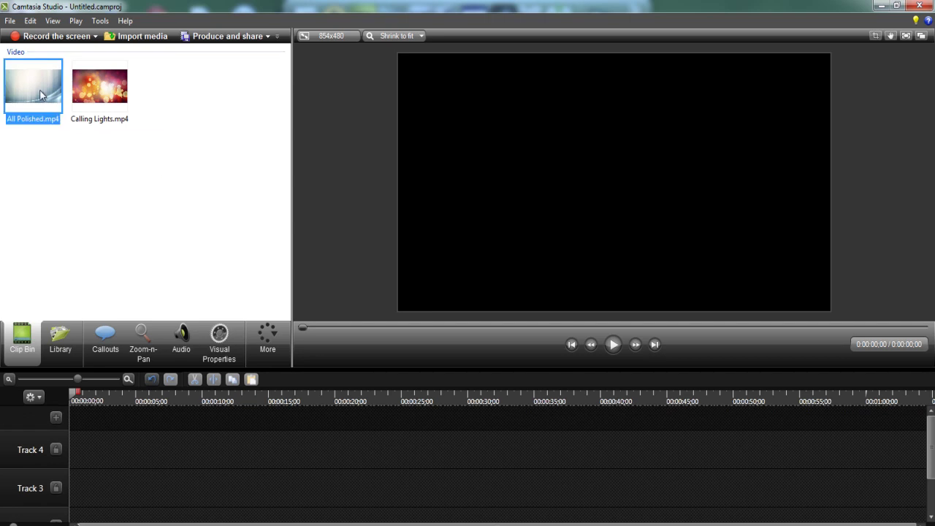
right_click(42, 95)
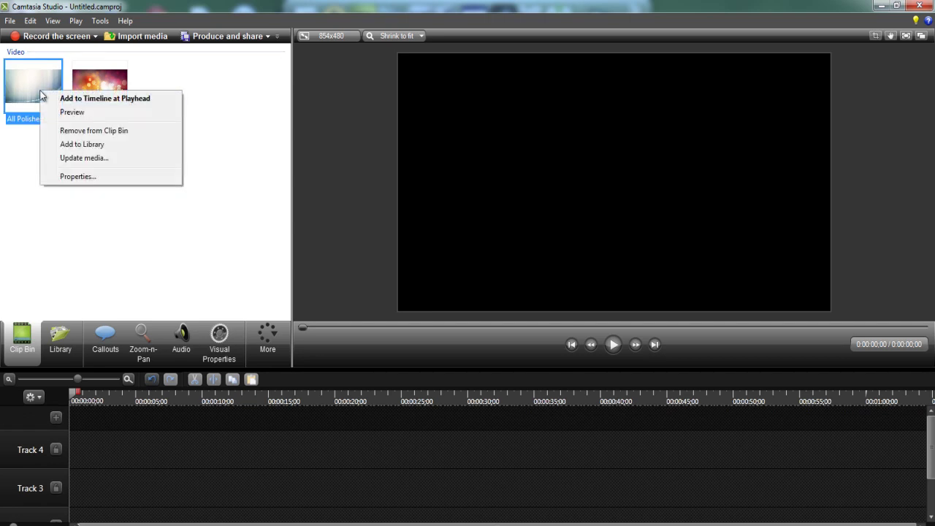
click(114, 106)
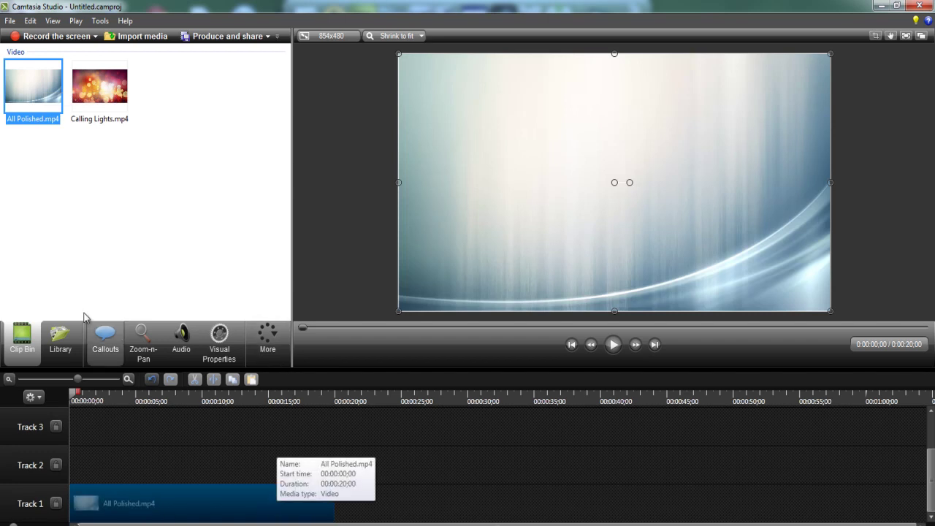
Step: Add Calling Lights.mp4 at the playhead so it lands on Track 2
right_click(42, 91)
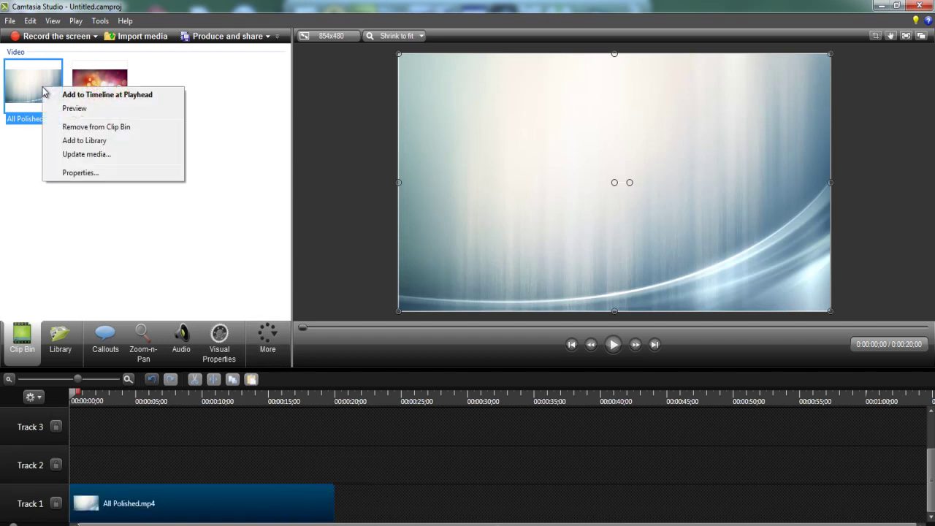
right_click(113, 76)
click(130, 85)
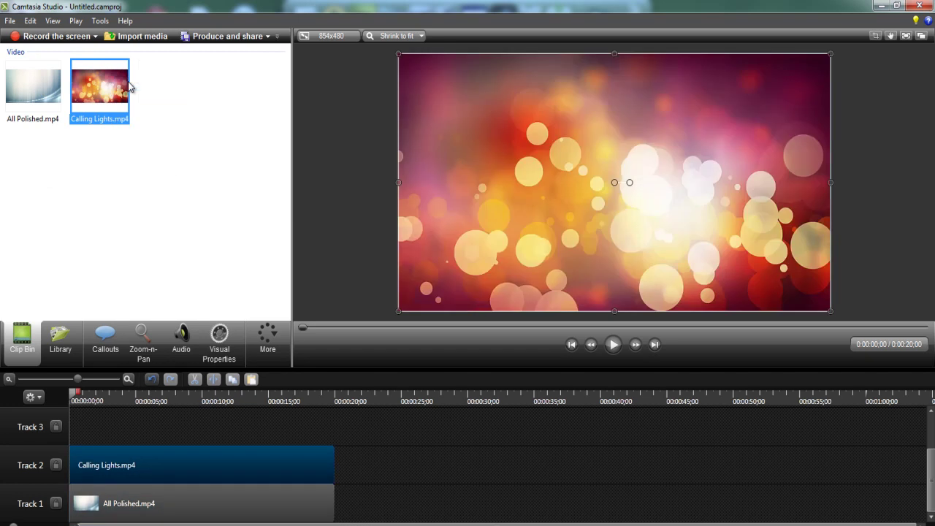
click(60, 338)
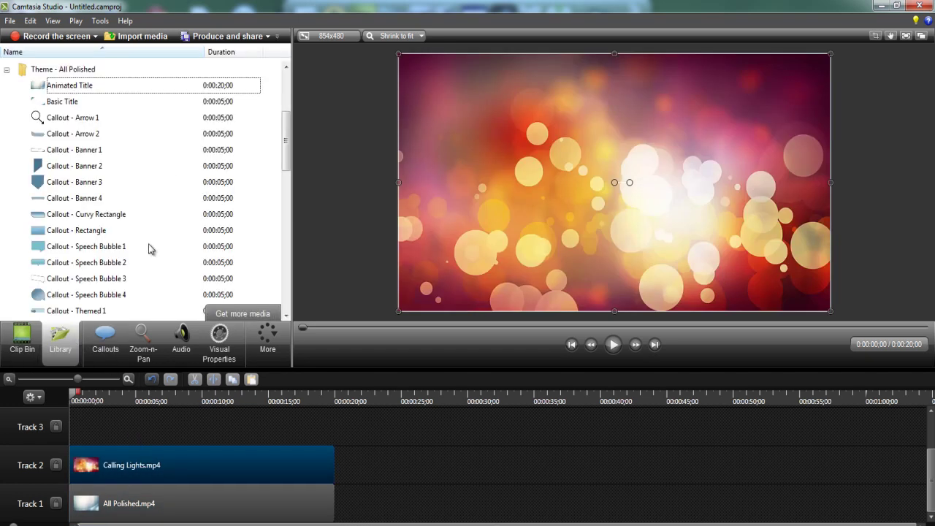
Step: Add the Checkered Past Animated Title at the playhead onto Track 3 and preview it
click(6, 69)
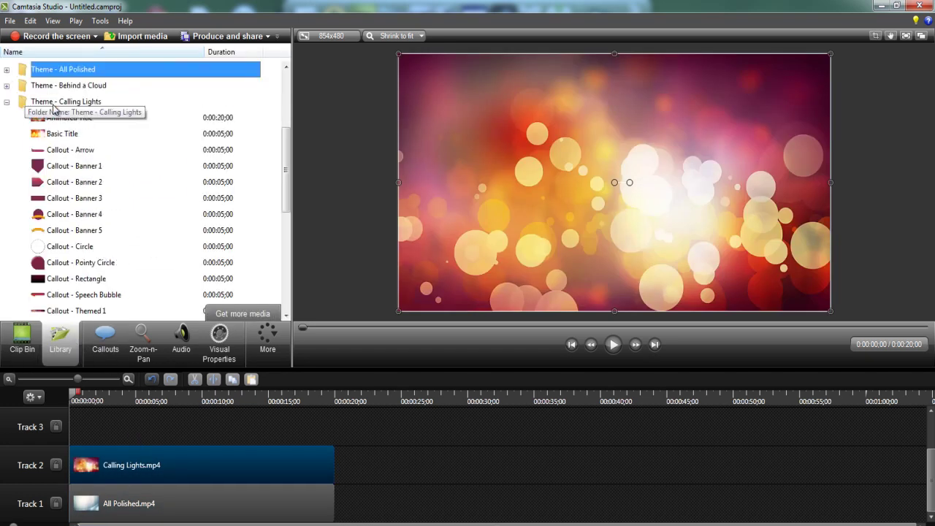
click(7, 103)
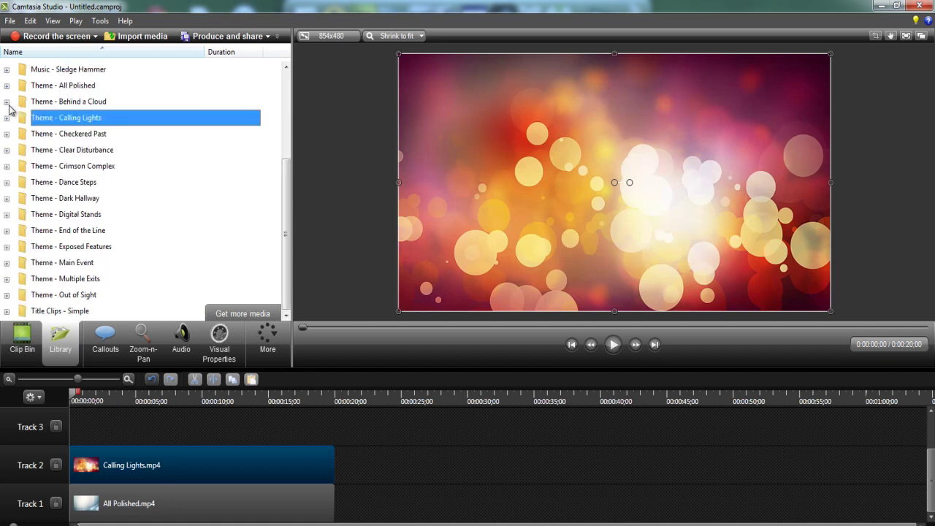
click(87, 136)
double_click(86, 136)
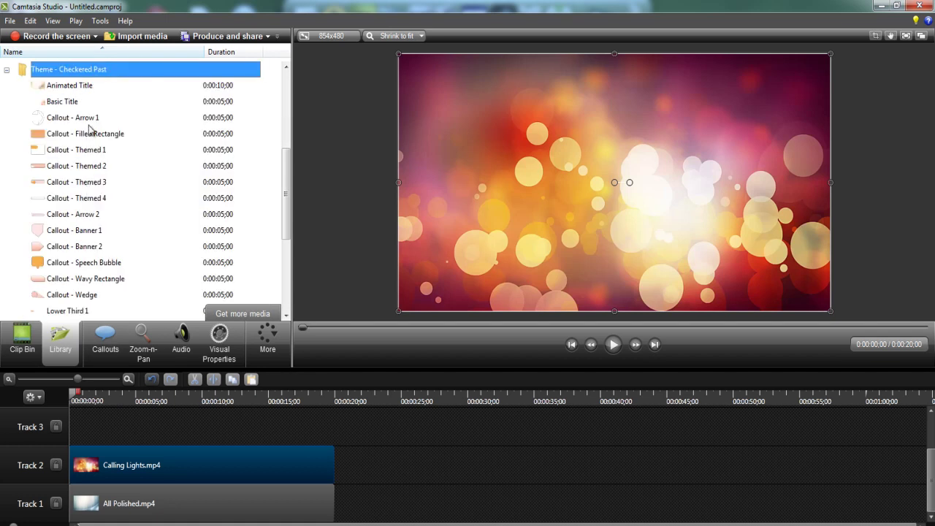
click(80, 89)
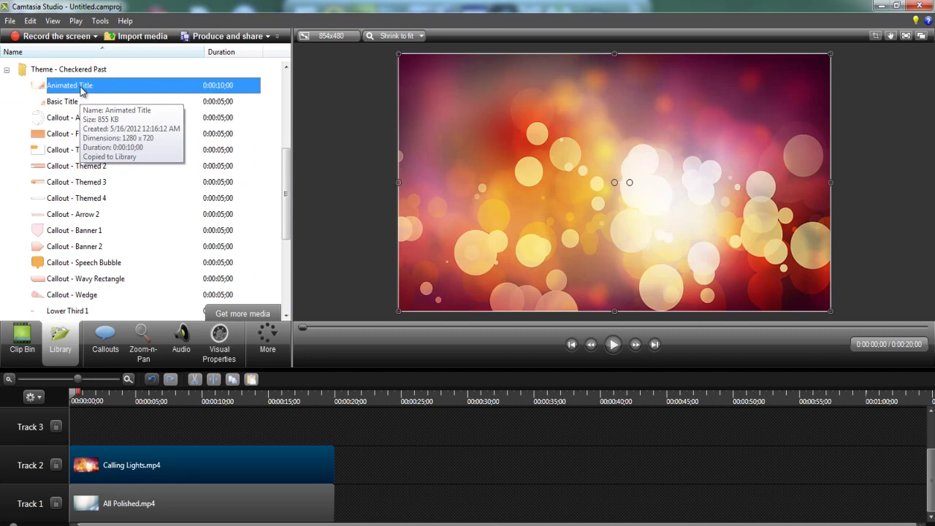
right_click(133, 90)
click(157, 93)
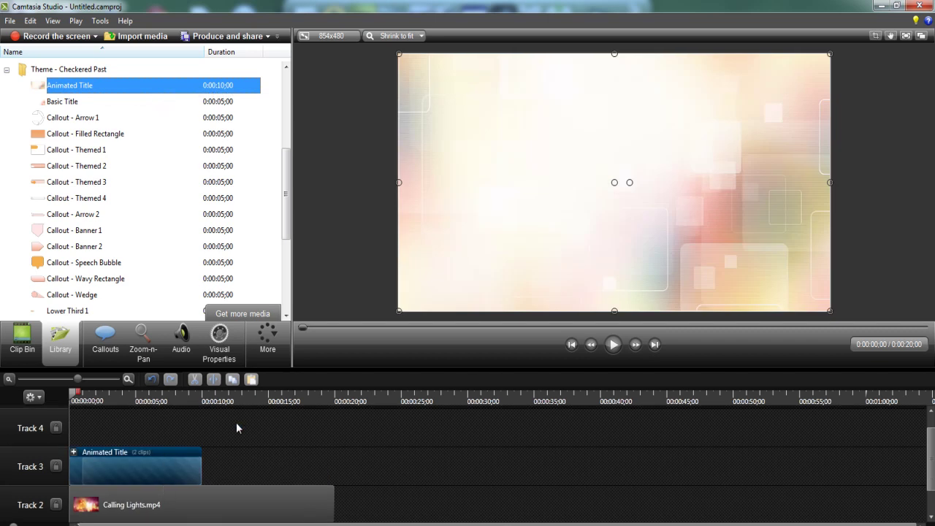
click(612, 344)
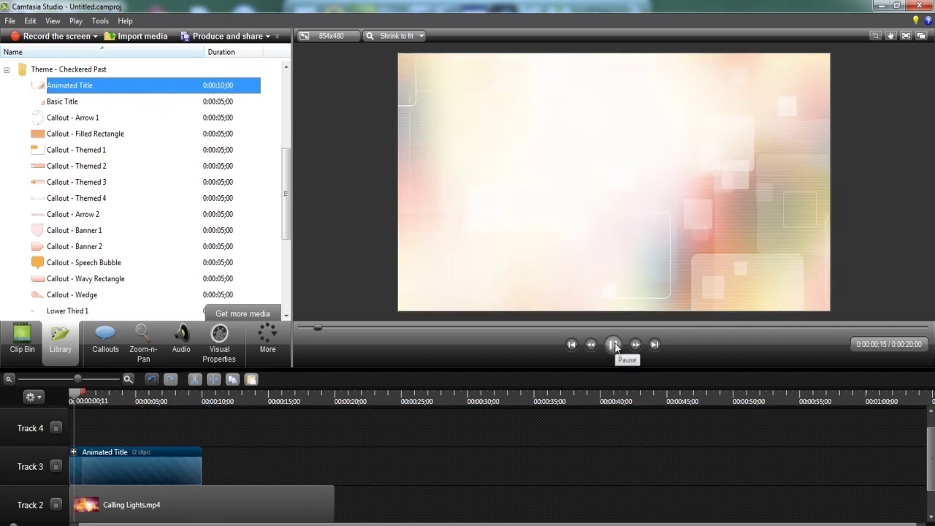
click(613, 344)
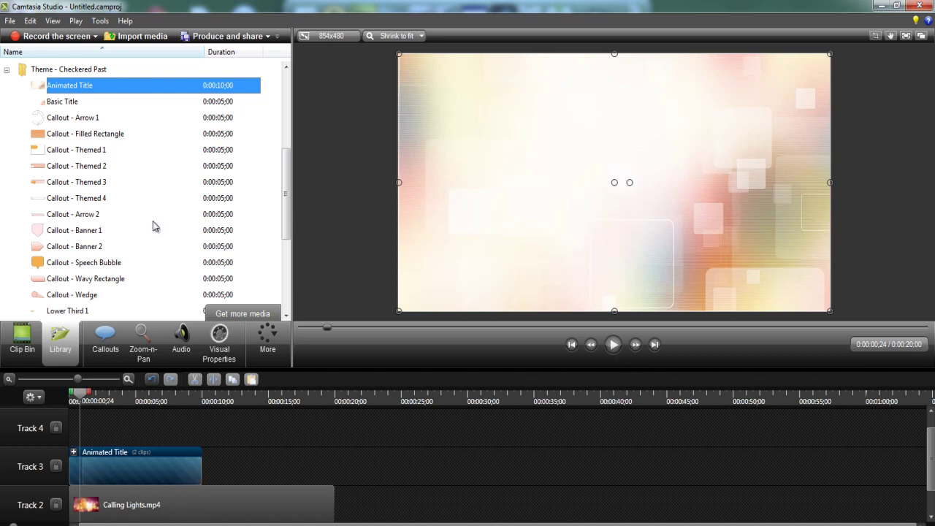
Step: Add the Dance Steps theme's Animated Title at the playhead onto Track 4
click(7, 70)
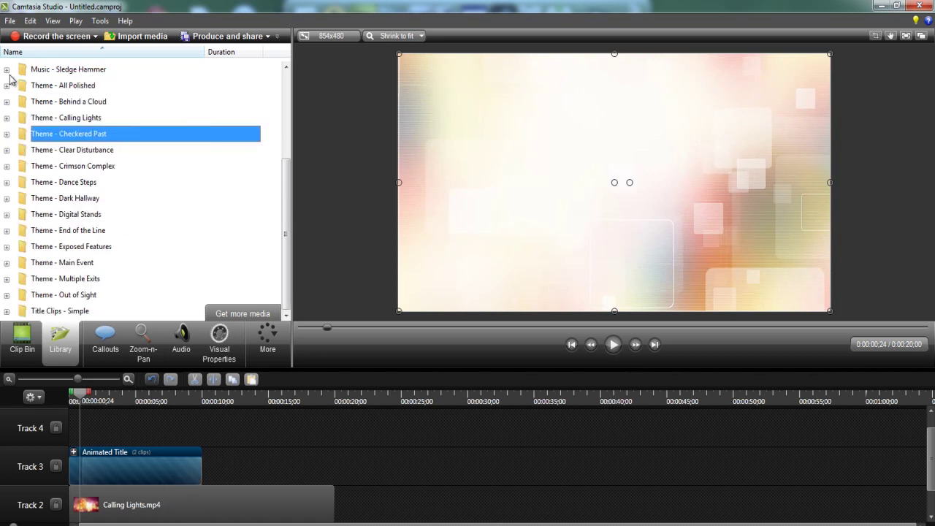
double_click(86, 183)
click(77, 119)
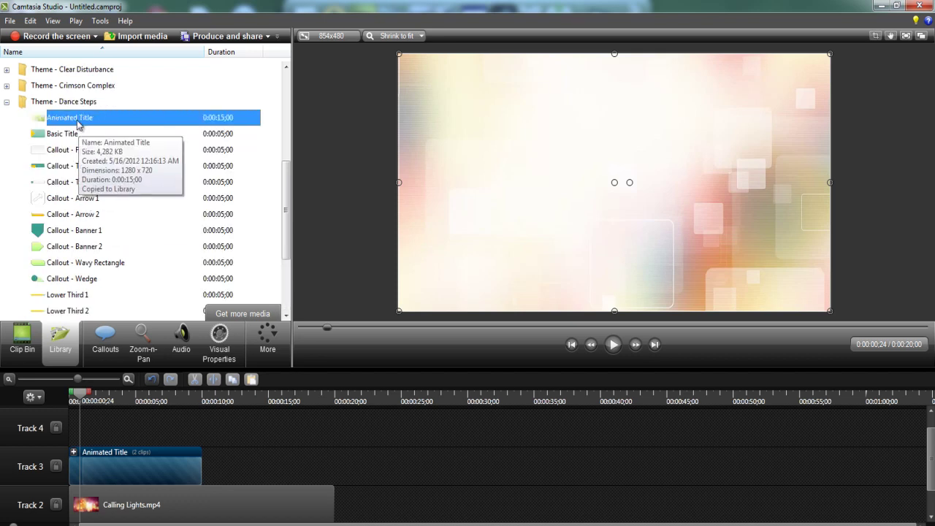
right_click(145, 119)
click(184, 122)
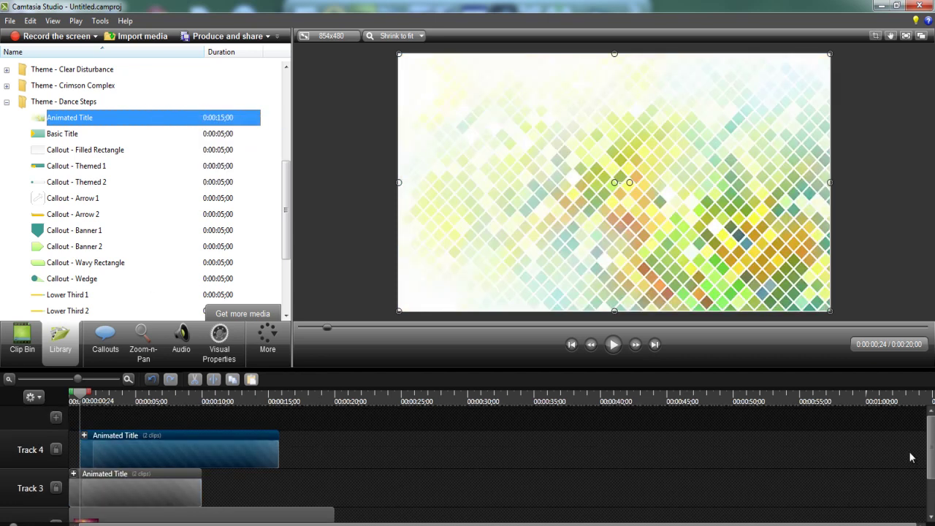
Step: Select the Dance Steps title clip on Track 4
mouse_move(931, 450)
mouse_down()
mouse_move(931, 482)
mouse_move(931, 449)
mouse_up()
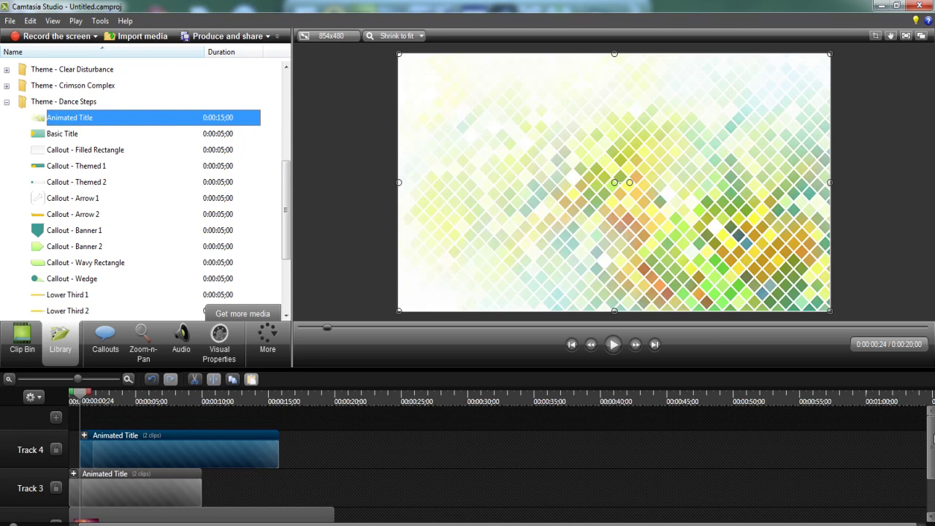
scroll(496, 460, down, 2)
click(177, 501)
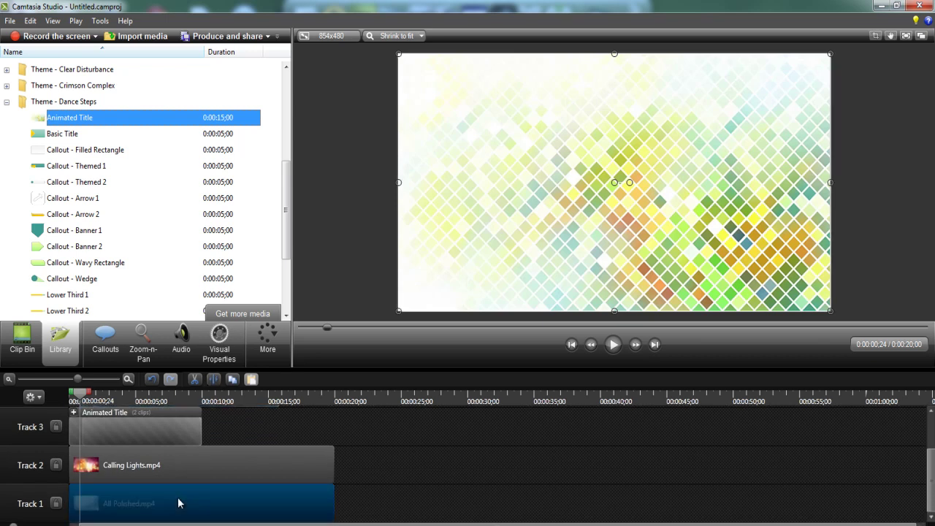
scroll(157, 454, up, 3)
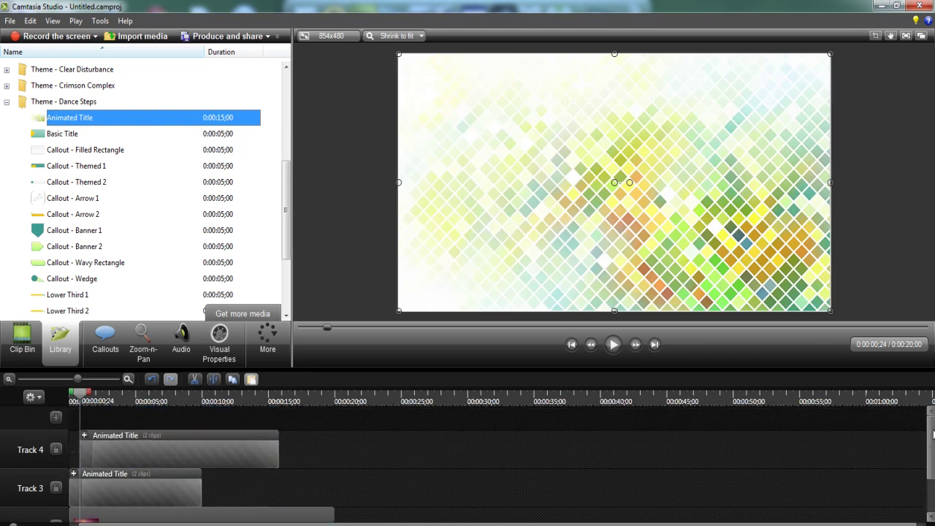
click(154, 453)
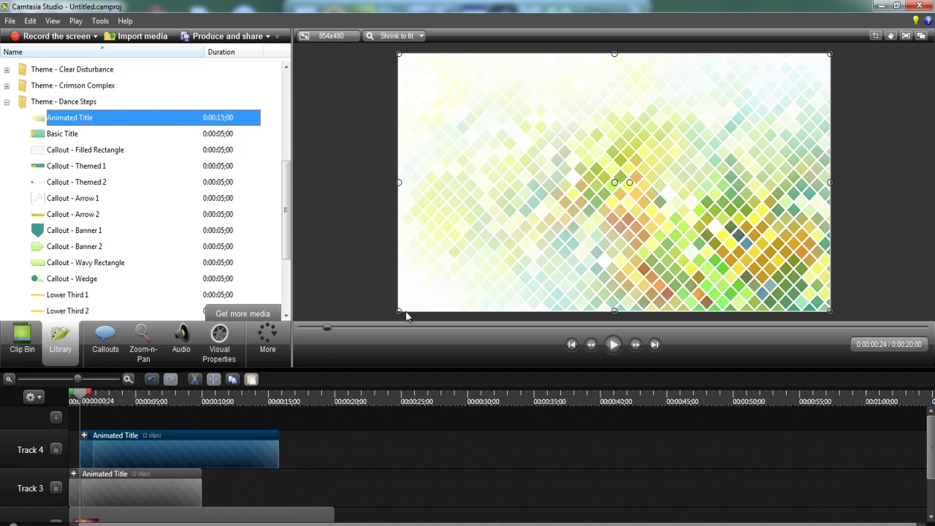
Step: Resize the Dance Steps title to the top-right quarter and Checkered Past title to bottom-right
drag(398, 311, 711, 172)
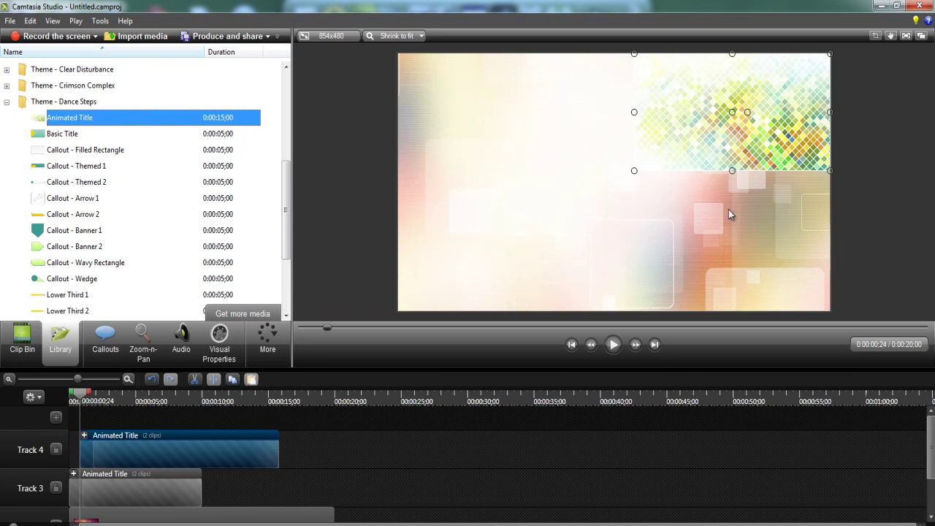
click(709, 281)
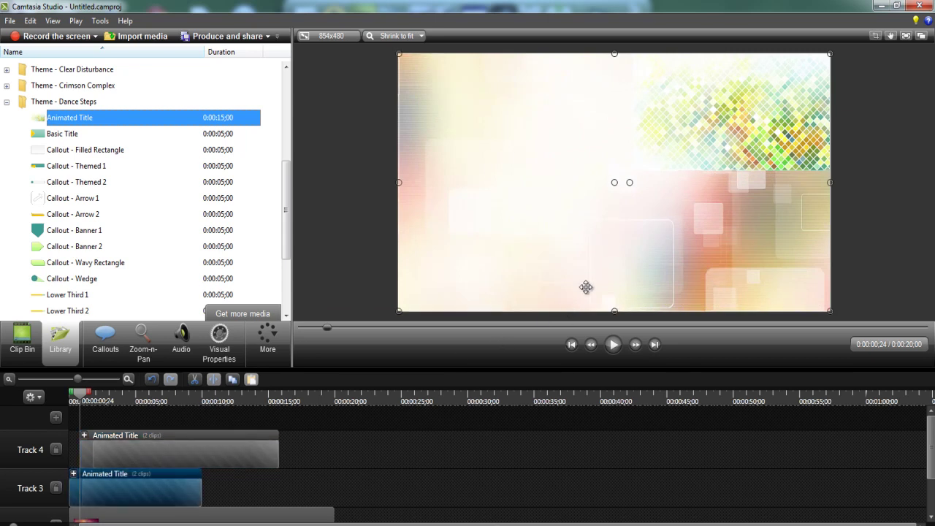
drag(398, 311, 582, 290)
drag(533, 308, 593, 274)
drag(663, 254, 688, 275)
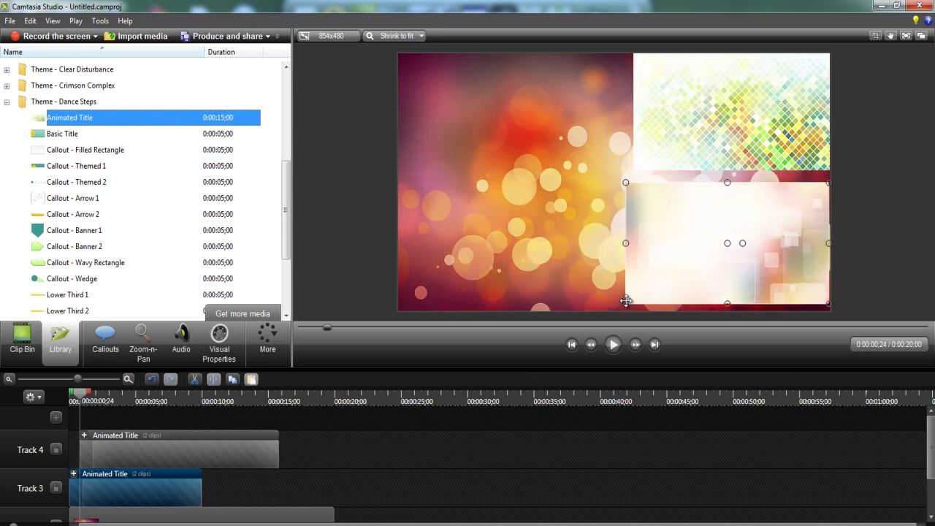
drag(626, 243, 638, 243)
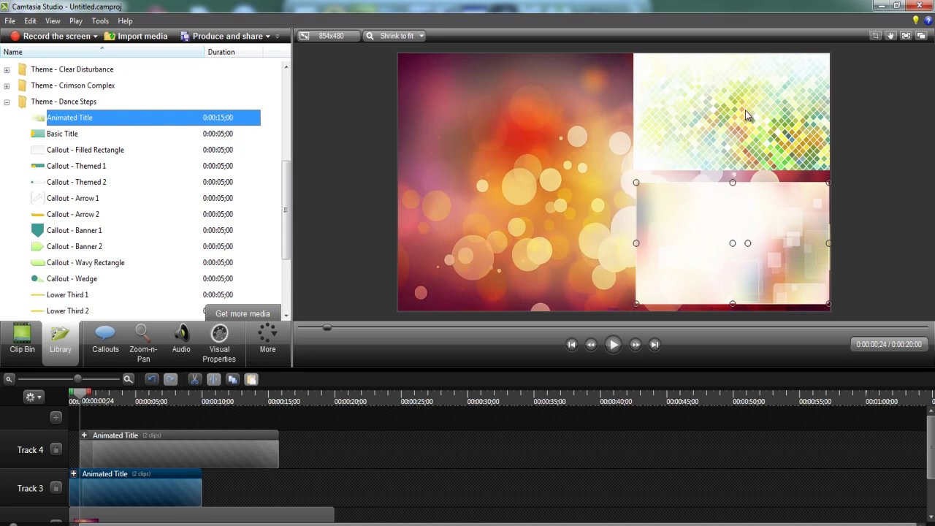
click(485, 244)
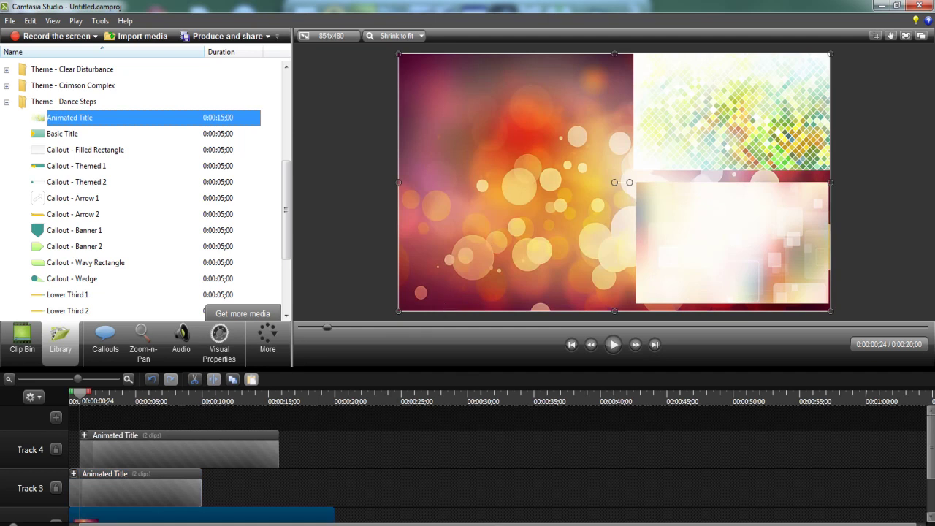
Step: Shrink the Calling Lights bokeh clip and move it into the top-left quarter
drag(930, 436, 932, 452)
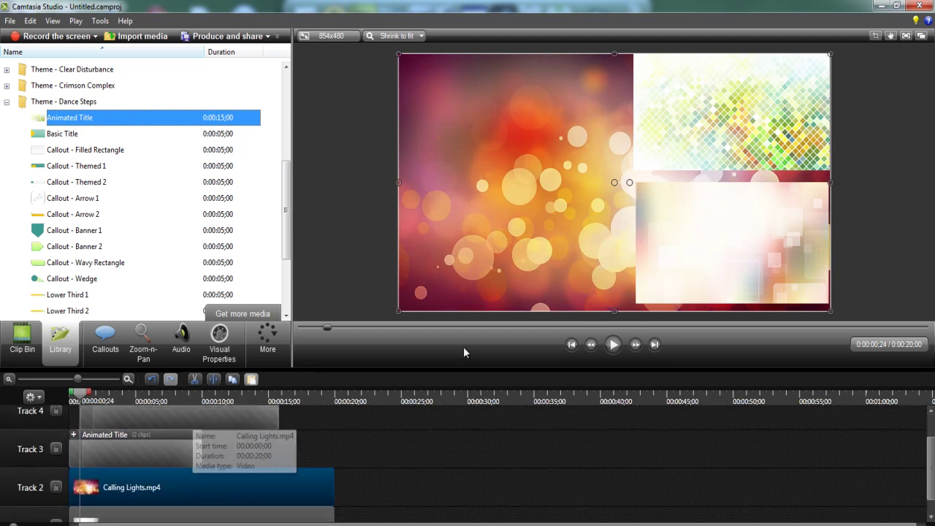
drag(399, 311, 542, 224)
drag(588, 149, 463, 142)
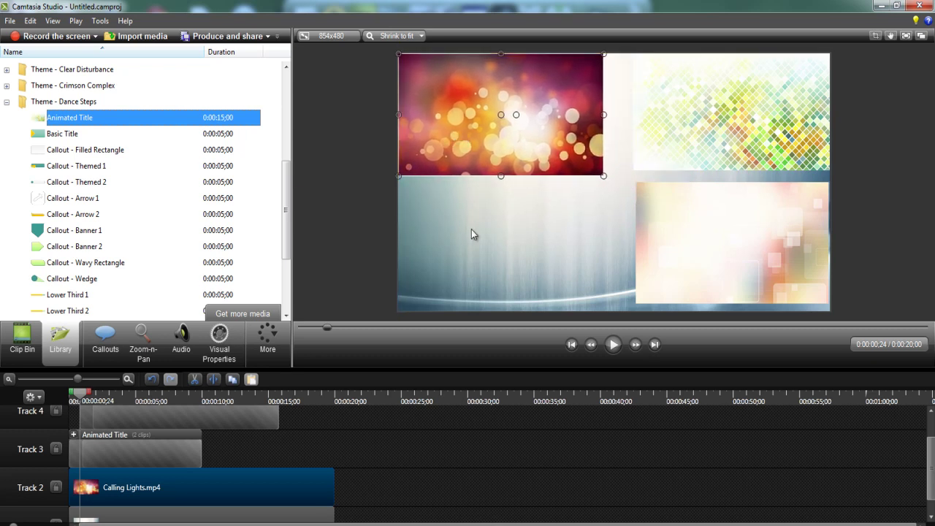
Step: Fit All Polished.mp4 into the bottom-left quarter and align the bottom-right title
click(471, 229)
drag(398, 310, 479, 269)
drag(541, 247, 475, 285)
drag(685, 152, 601, 197)
drag(561, 241, 557, 229)
drag(699, 248, 703, 253)
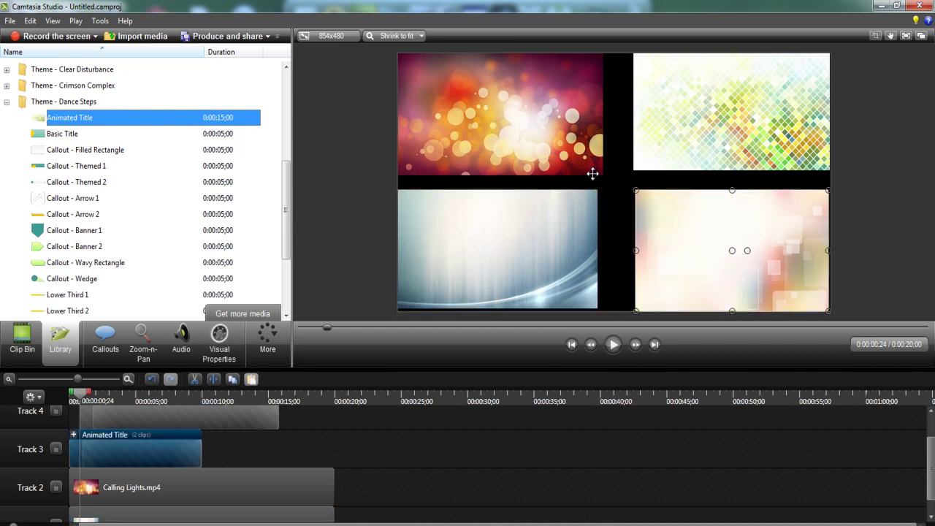
click(564, 154)
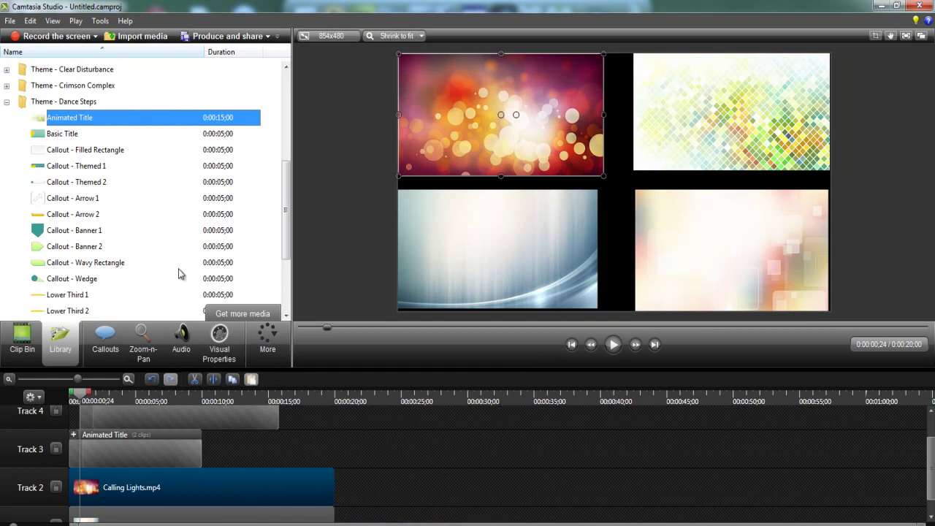
Step: Switch to the Callouts task and browse the callout shape gallery
click(102, 344)
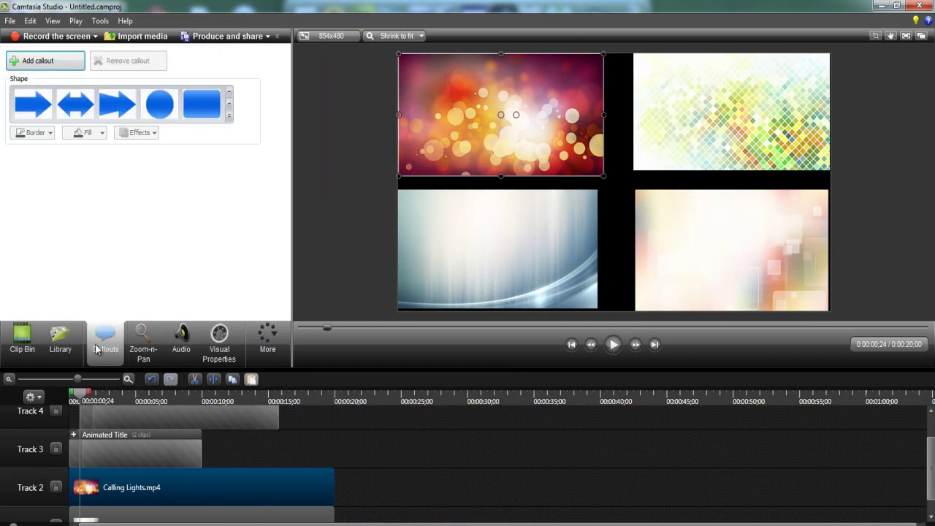
click(229, 116)
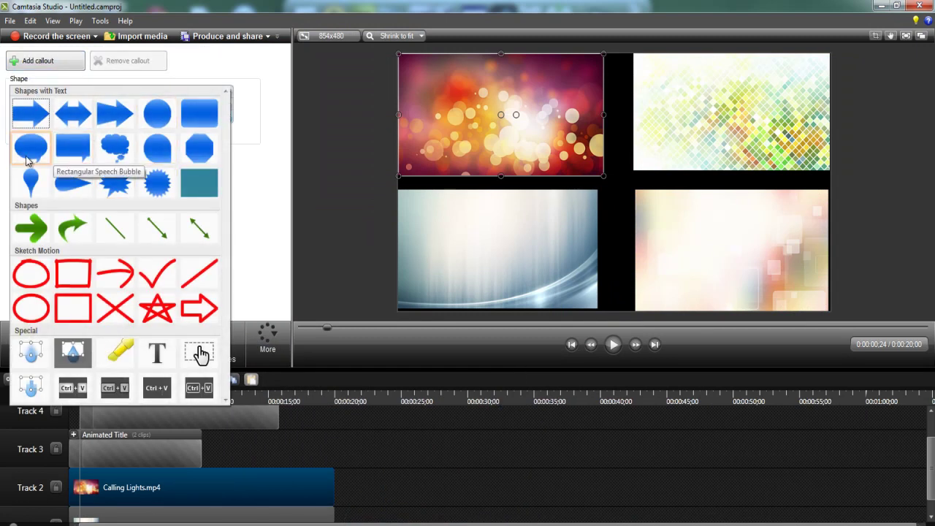
click(608, 245)
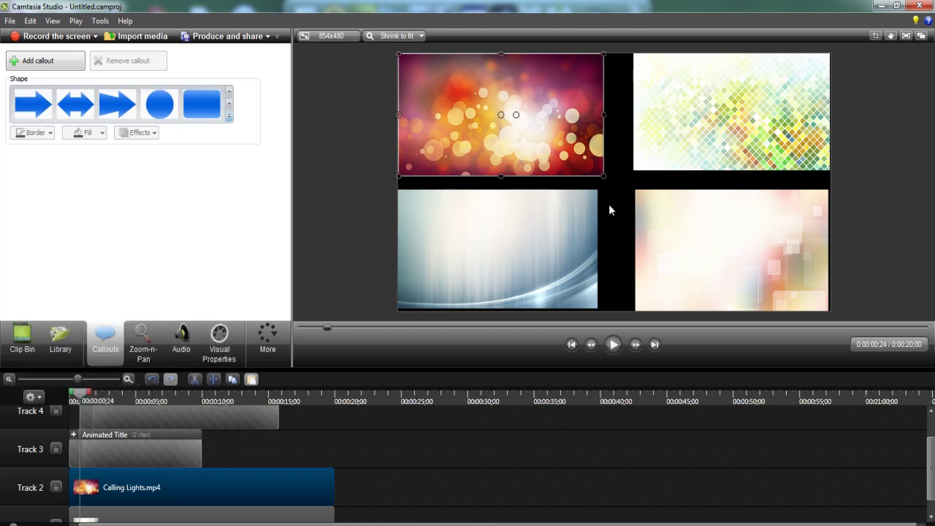
Step: Shrink the top-left Calling Lights video slightly so it fits its grid frame
click(607, 198)
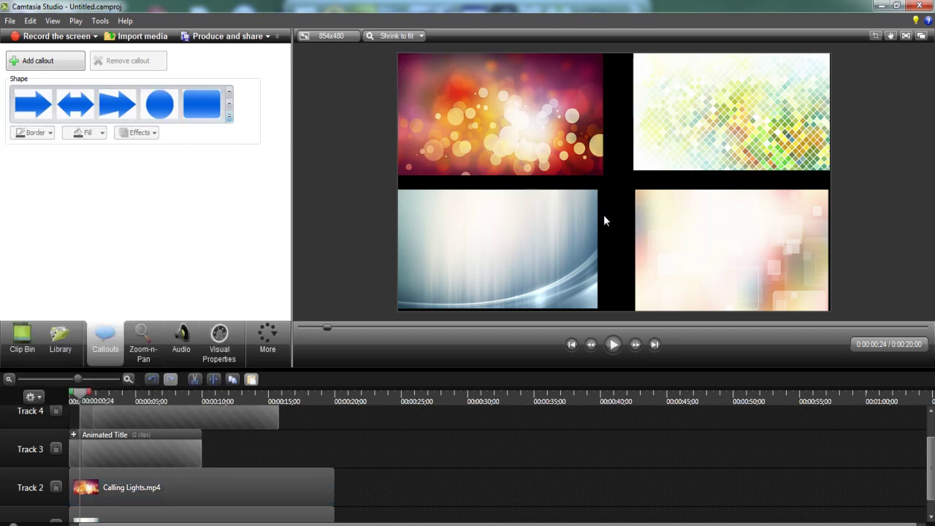
click(586, 162)
drag(603, 176, 598, 173)
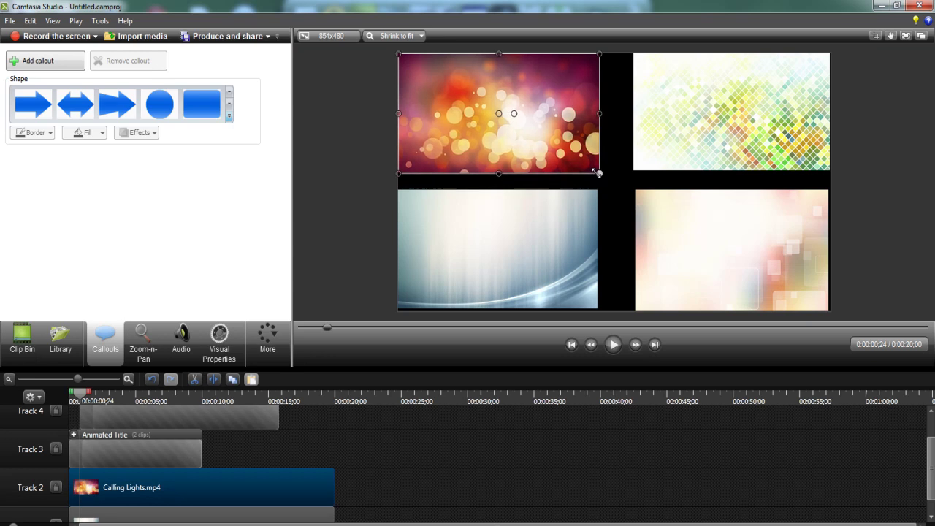
click(610, 217)
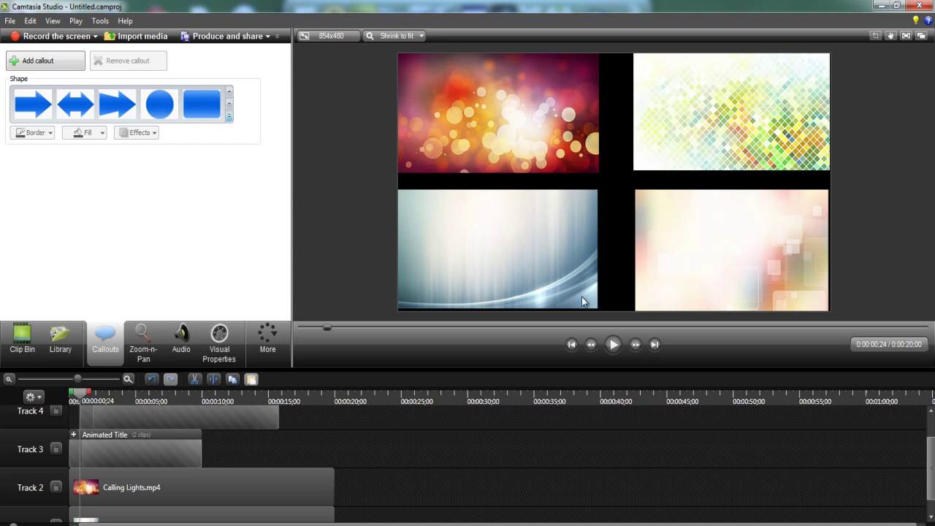
click(613, 345)
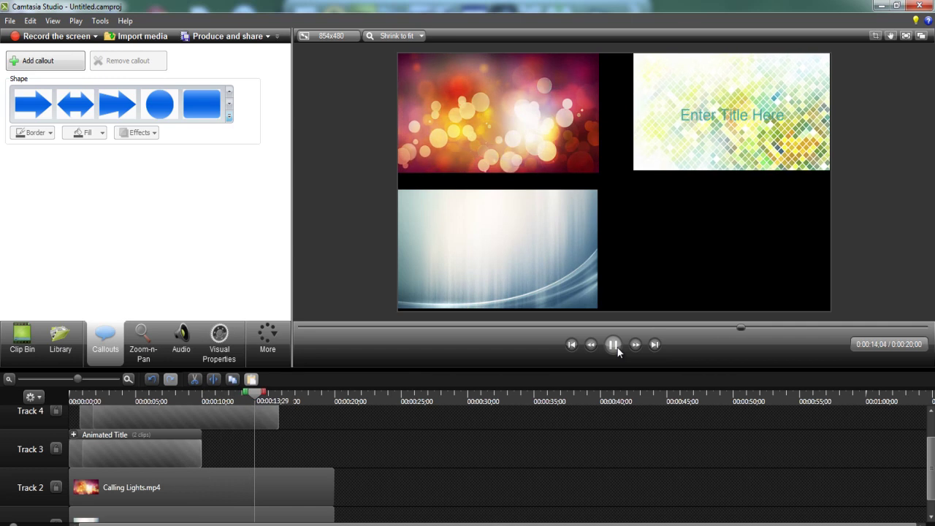
click(616, 347)
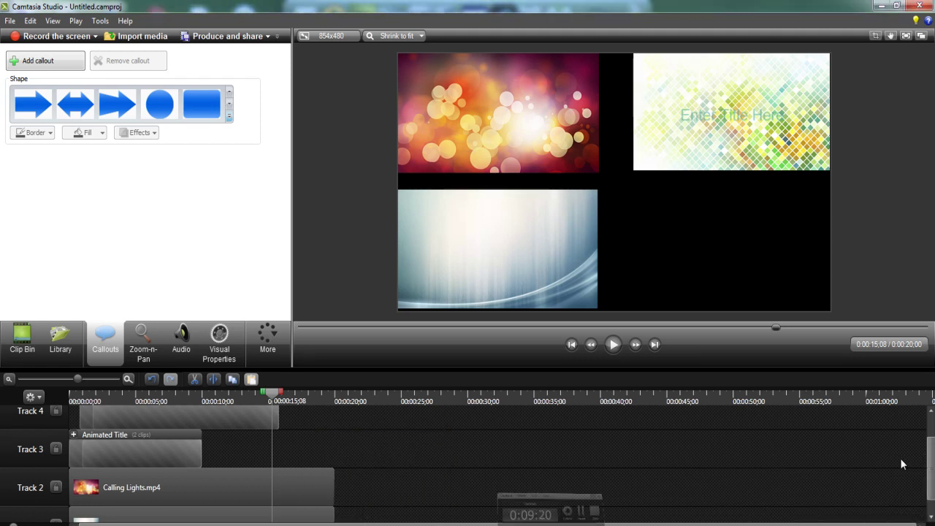
click(613, 345)
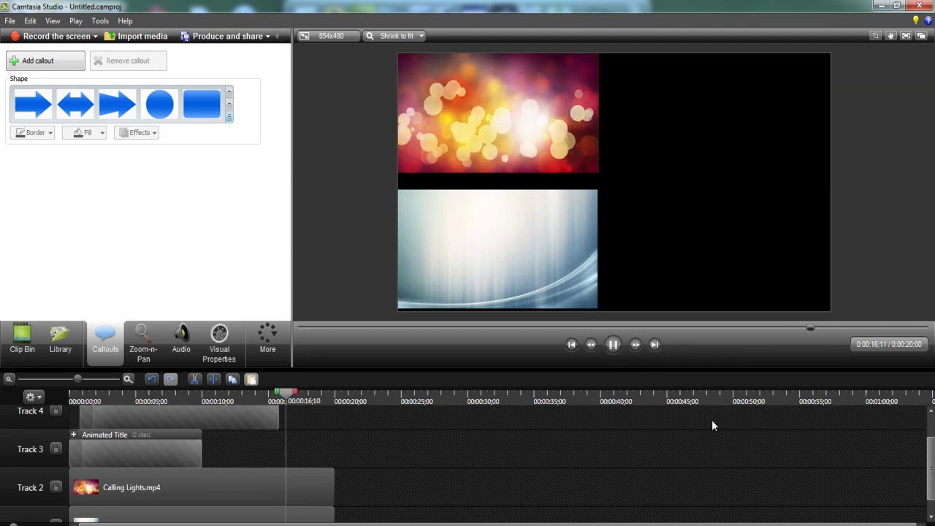
click(613, 344)
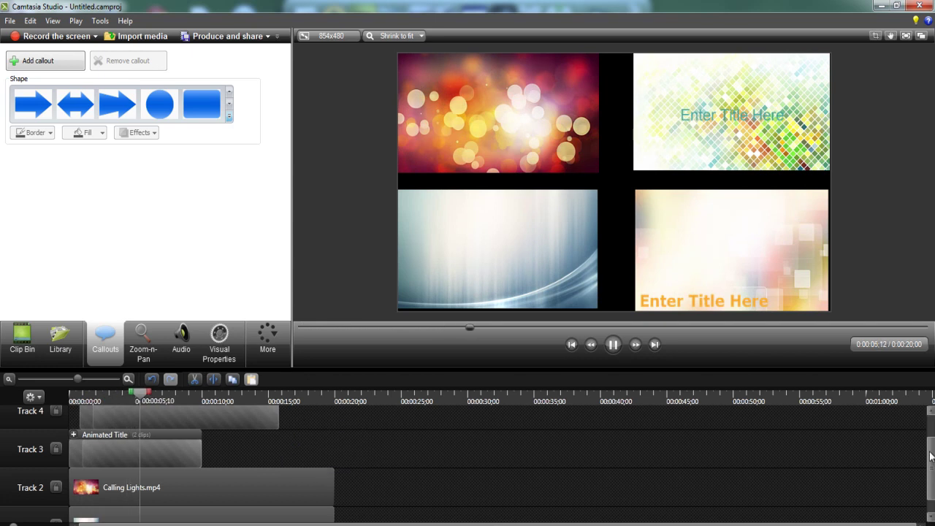
scroll(931, 467, down, 1)
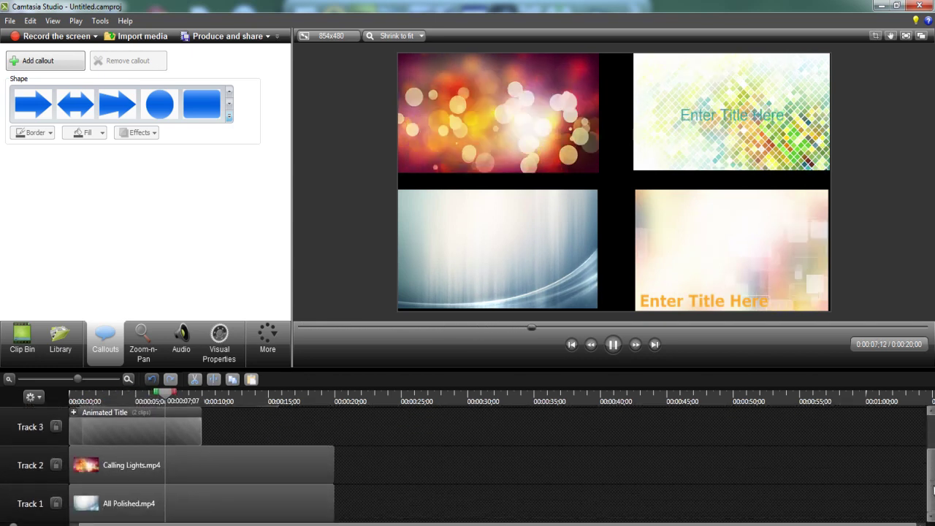
scroll(931, 489, down, 2)
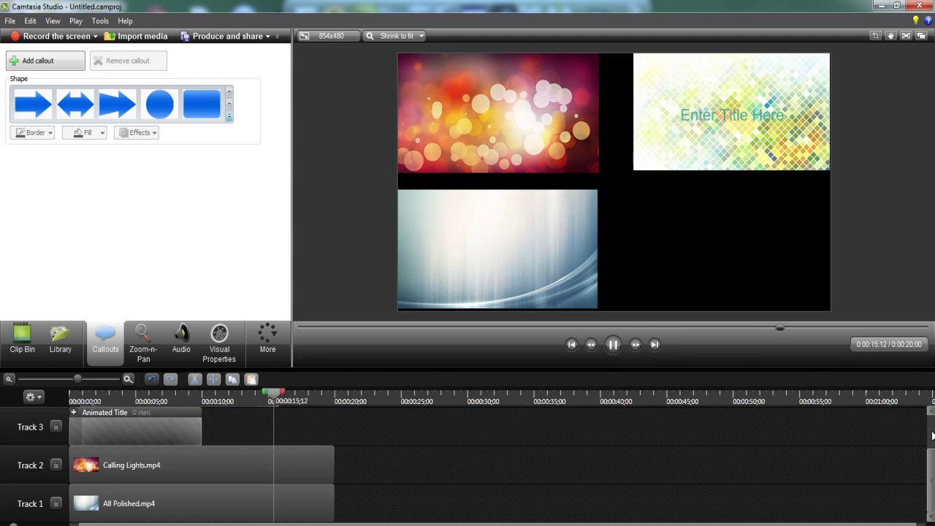
scroll(931, 436, up, 2)
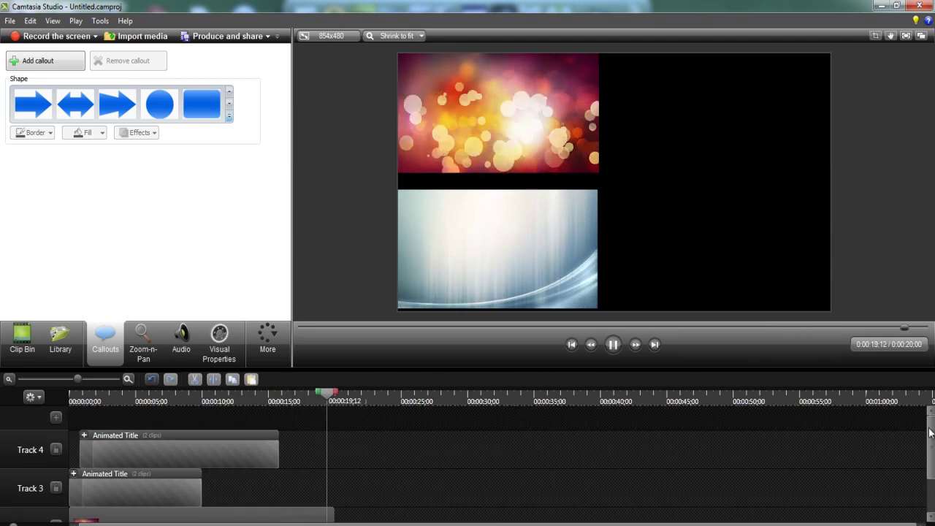
scroll(929, 431, down, 1)
click(613, 344)
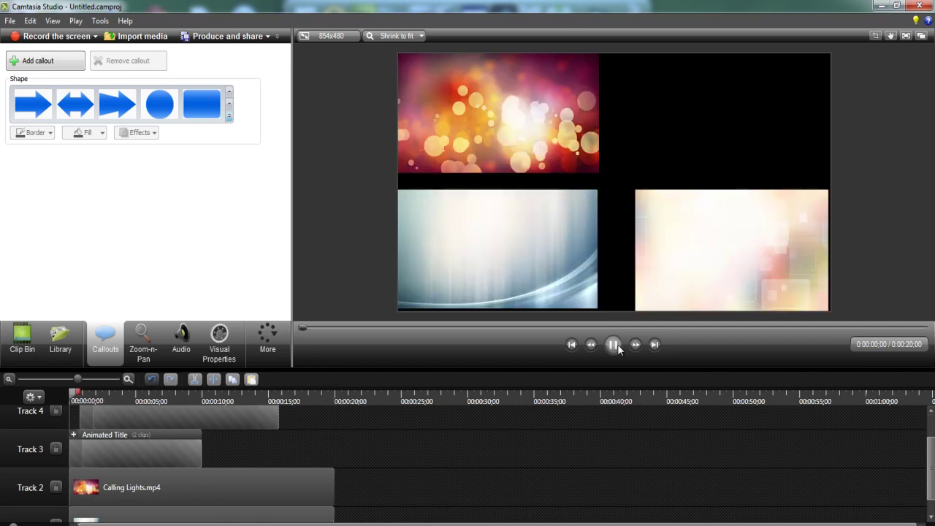
click(613, 344)
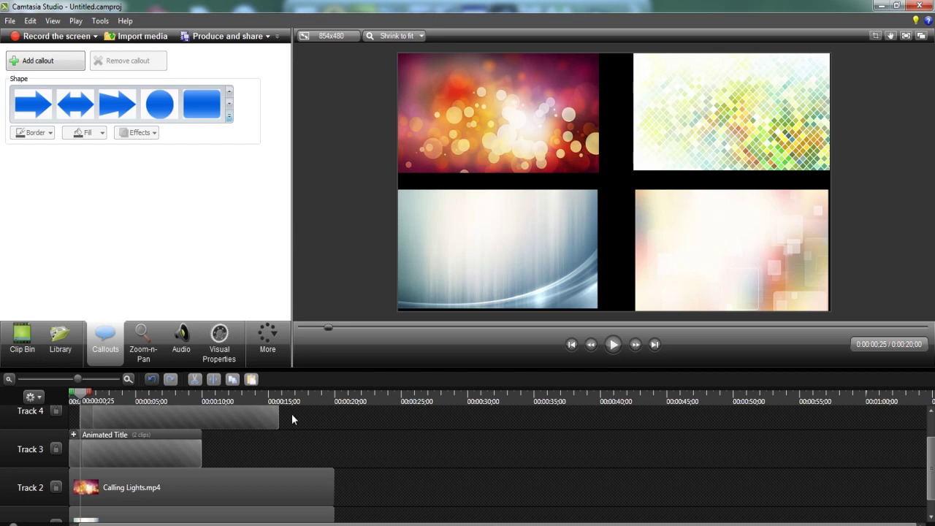
Step: Move the Track 4 clip to 0:00 and trim Calling Lights and All Polished to about 10 seconds
drag(268, 422, 202, 422)
click(263, 483)
drag(334, 485, 205, 495)
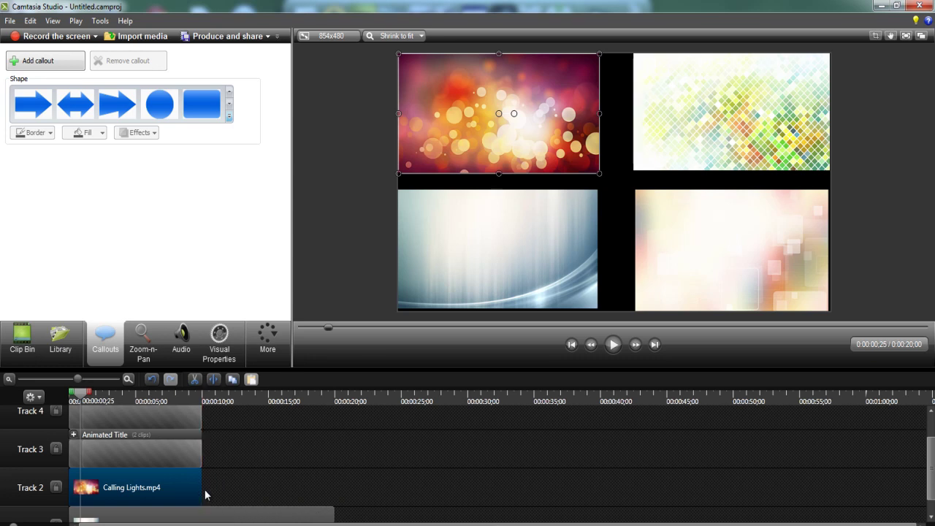
click(256, 516)
drag(332, 513, 203, 522)
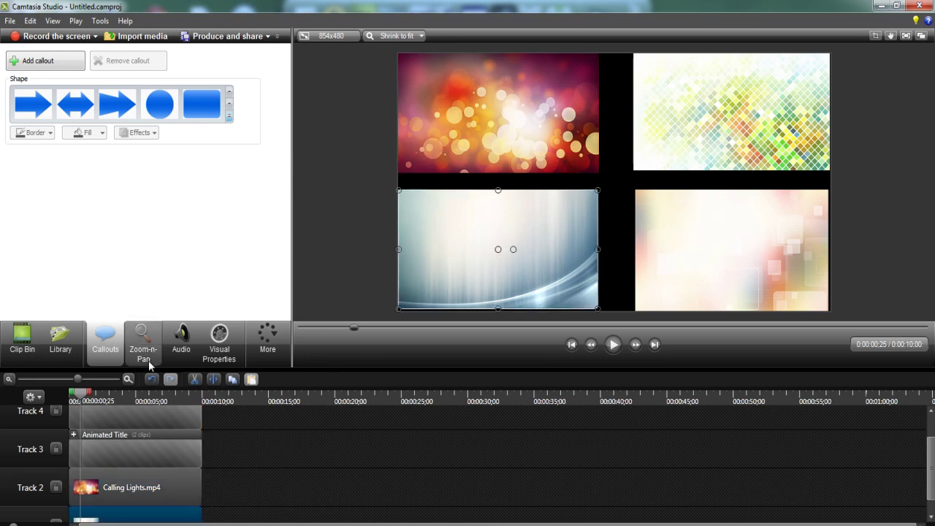
Step: Preview the 10-second project from about 8 seconds, rewind, and show the Clip Bin
click(187, 401)
click(612, 348)
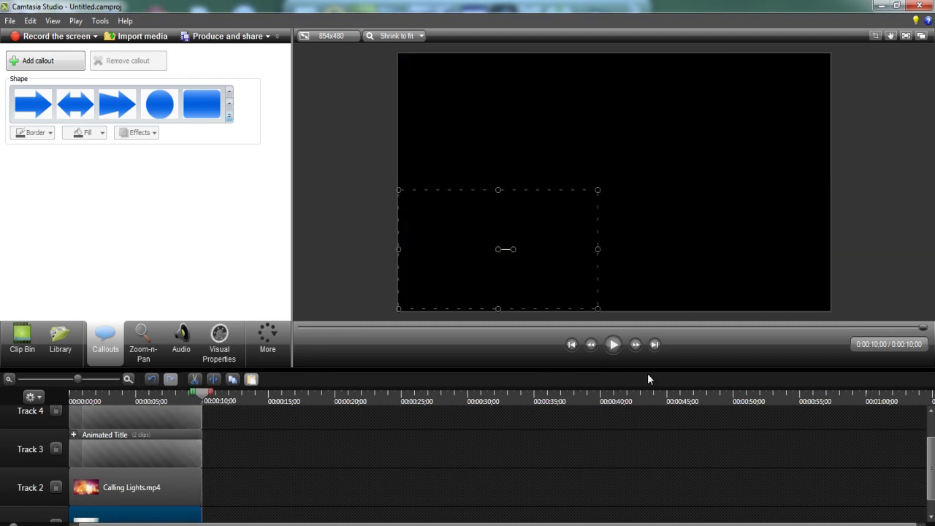
click(574, 345)
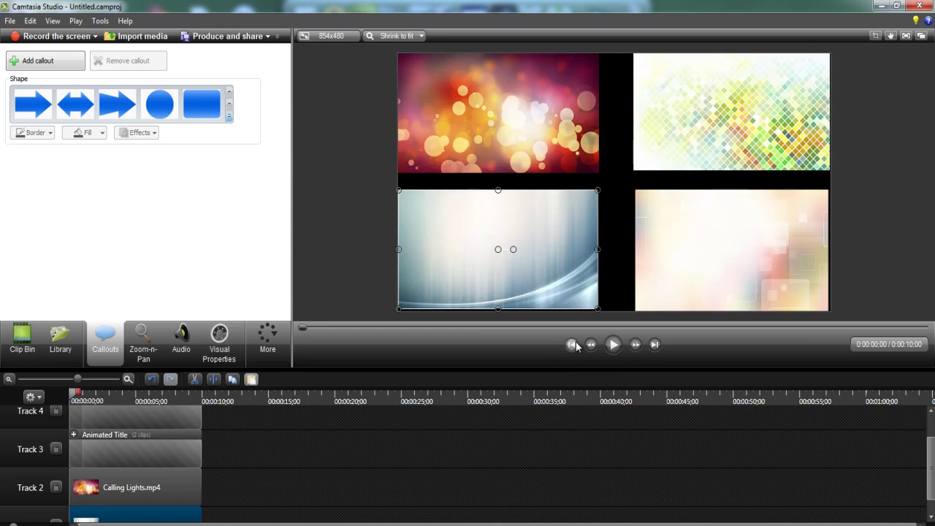
click(622, 246)
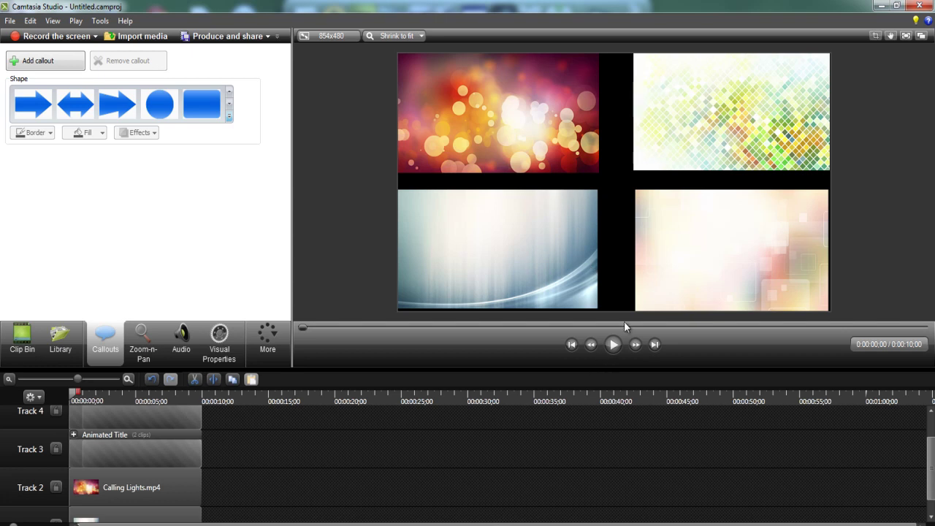
click(29, 340)
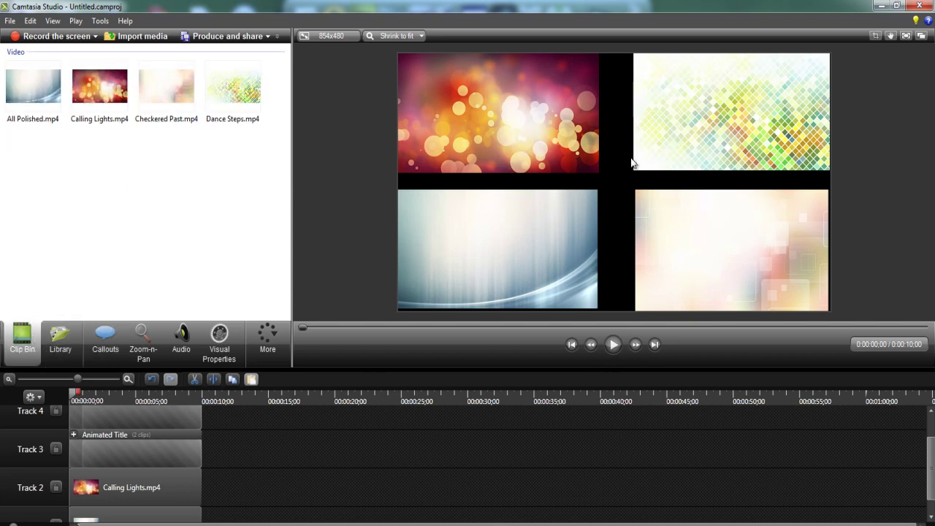
Step: Delete the All Polished and Calling Lights clips from the canvas
click(485, 270)
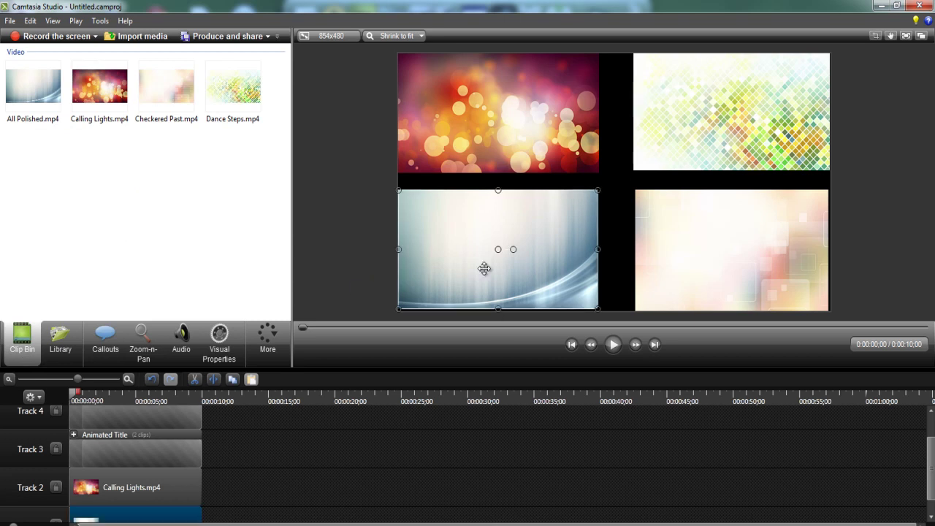
key(Delete)
click(511, 106)
key(Delete)
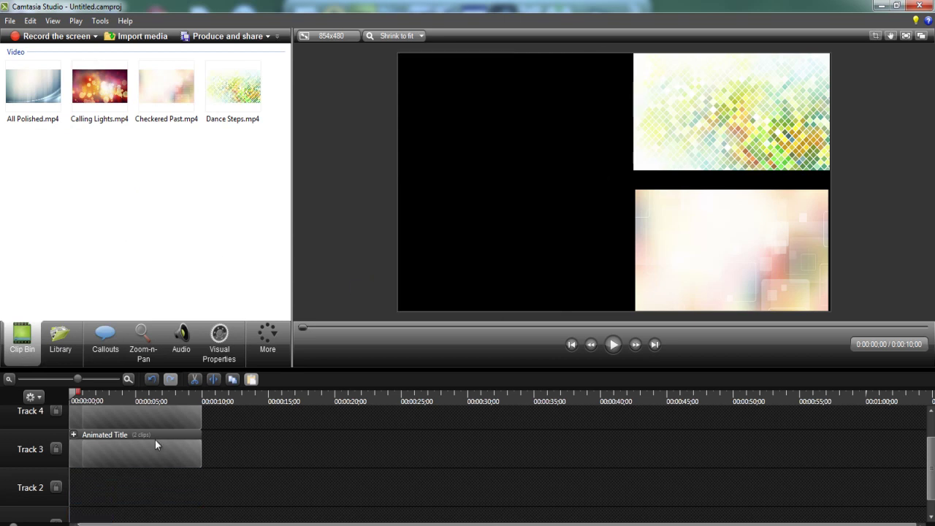
Step: Import the end-screen image a.PNG from the Desktop into the Clip Bin
right_click(135, 238)
click(161, 242)
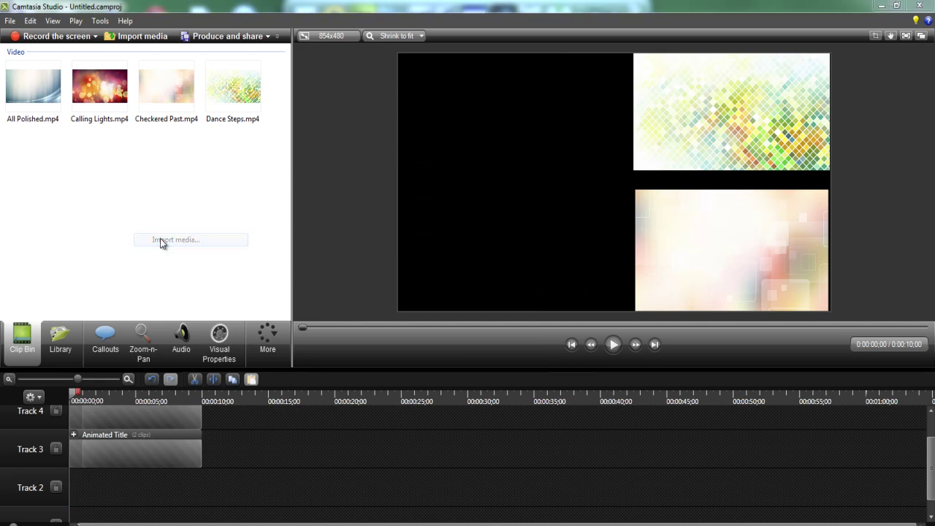
scroll(312, 224, up, 2)
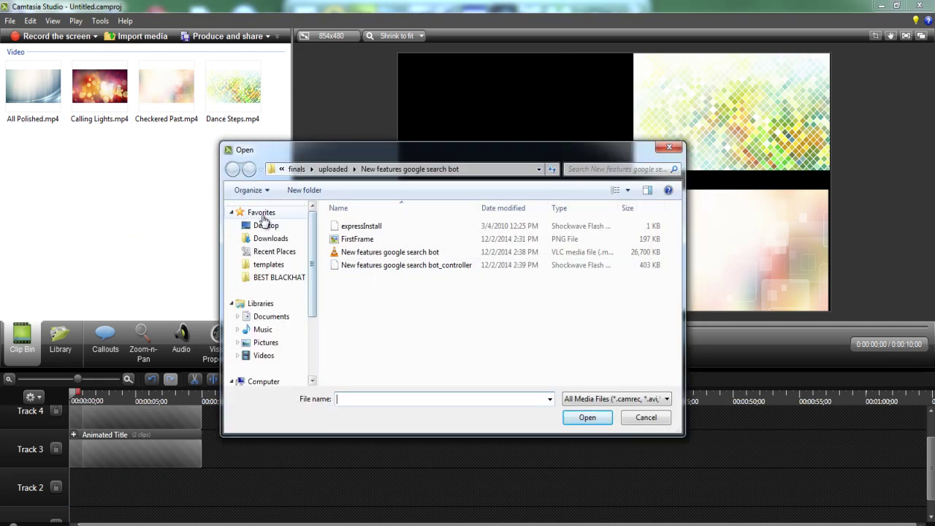
click(260, 225)
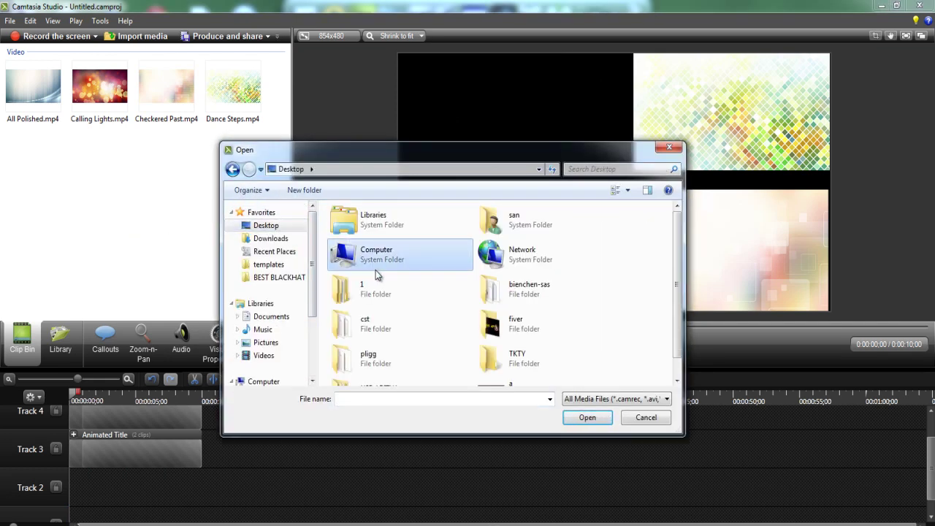
click(376, 281)
click(529, 383)
click(582, 417)
click(38, 87)
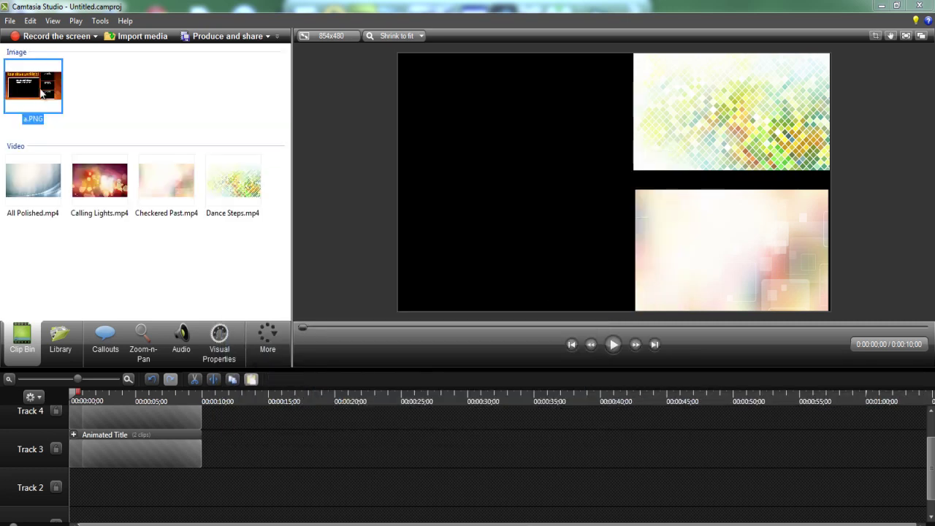
Step: Add a.PNG to the timeline at the playhead and stretch it to fill the canvas
right_click(40, 89)
click(66, 98)
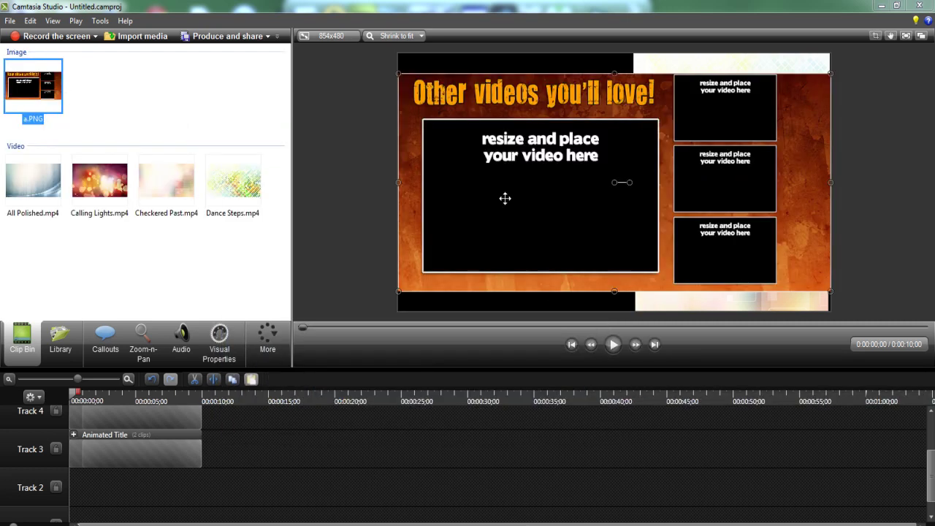
drag(619, 74, 617, 50)
drag(614, 290, 613, 311)
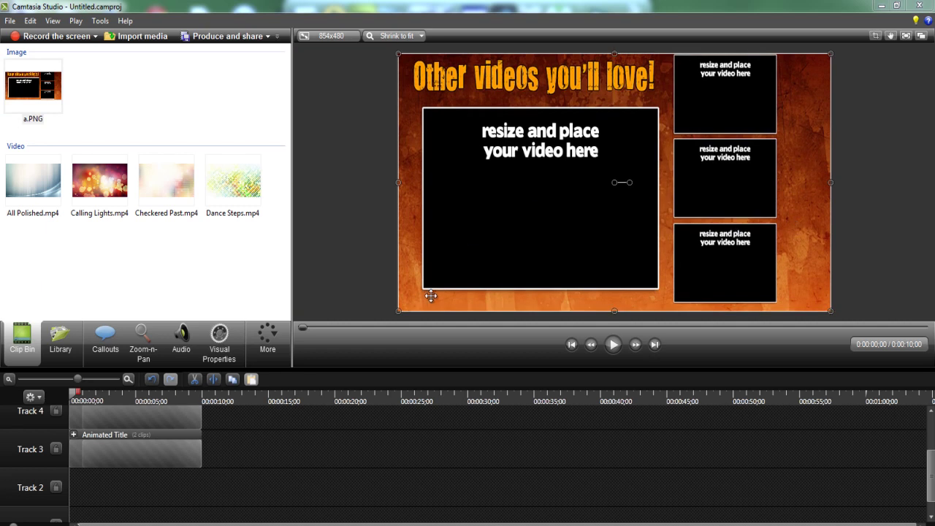
Step: Send the a.PNG end-screen image one layer backward, behind the Dance Steps clip
click(133, 422)
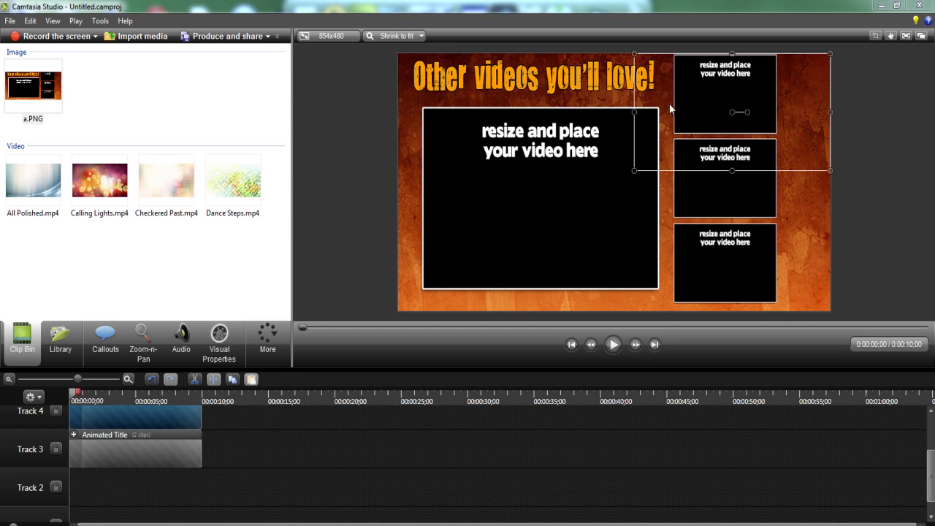
click(158, 379)
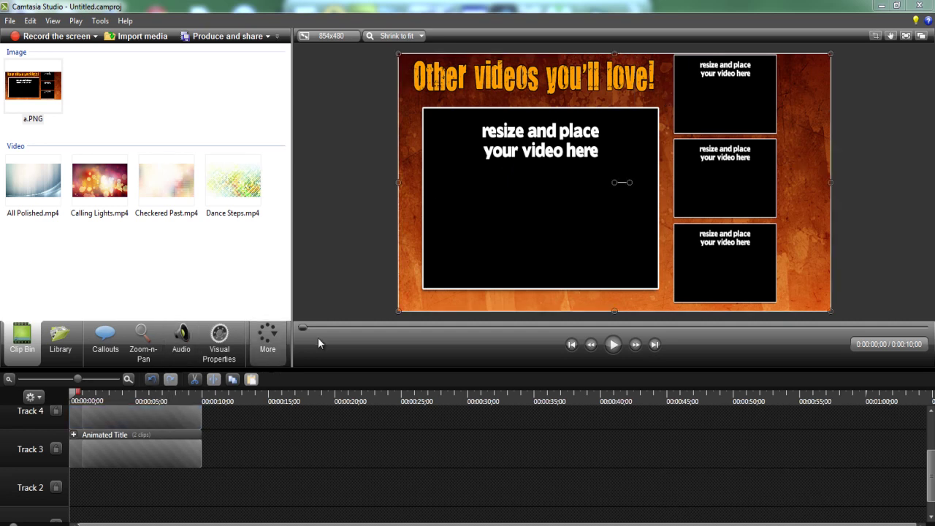
click(167, 442)
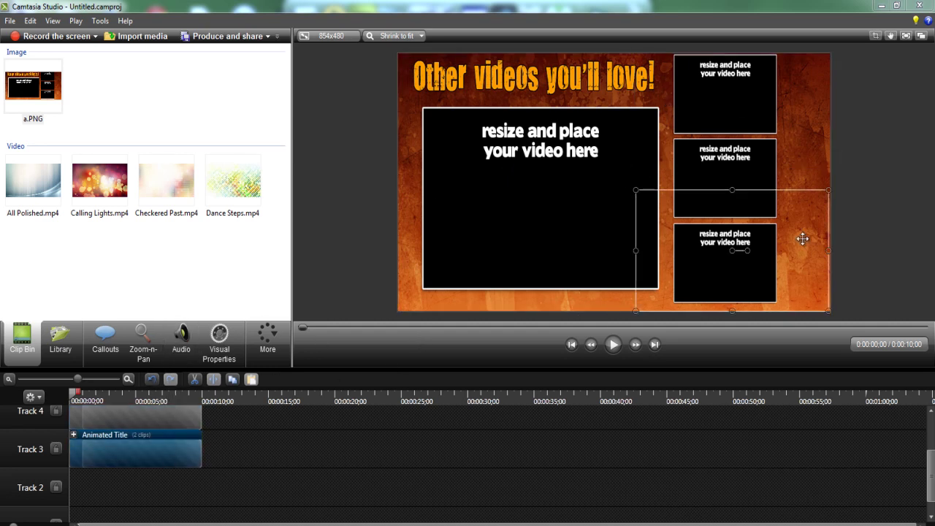
click(417, 306)
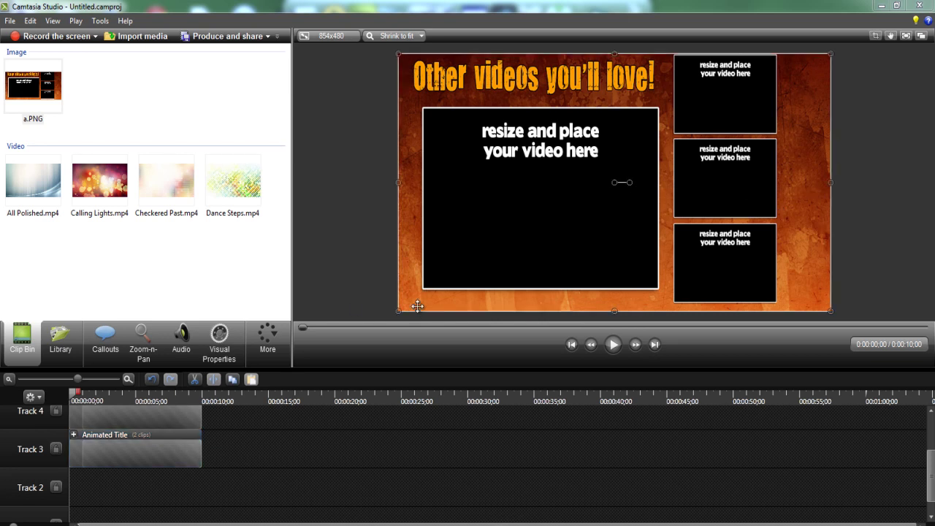
right_click(410, 188)
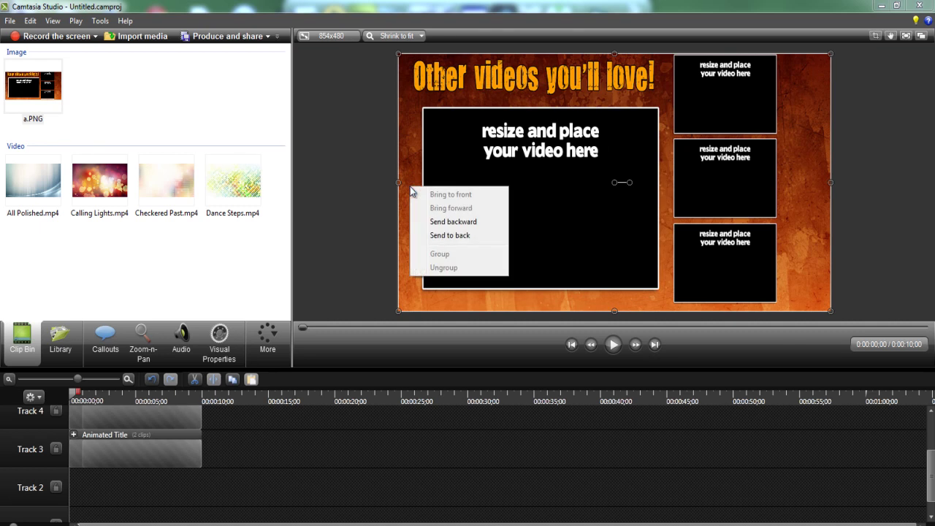
click(459, 223)
click(709, 151)
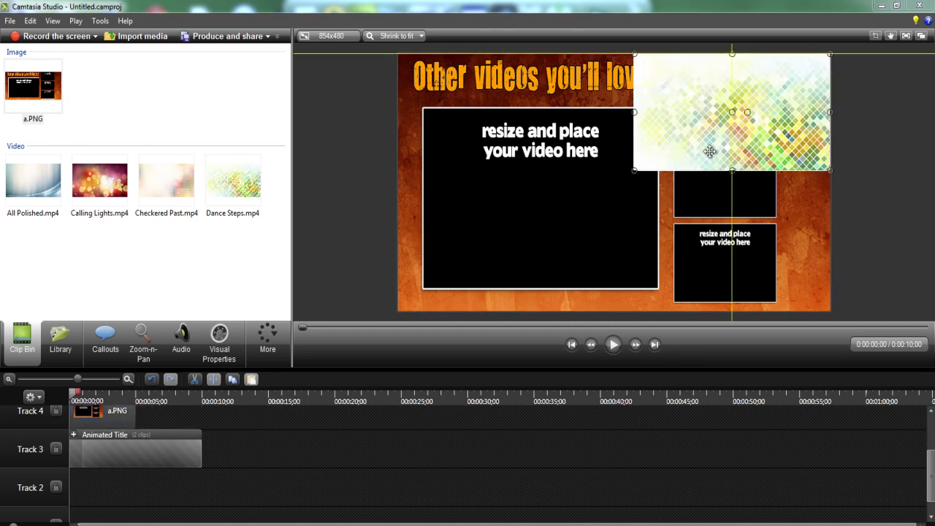
Step: Move and stretch the Dance Steps clip to fill the large left frame
drag(639, 169, 481, 184)
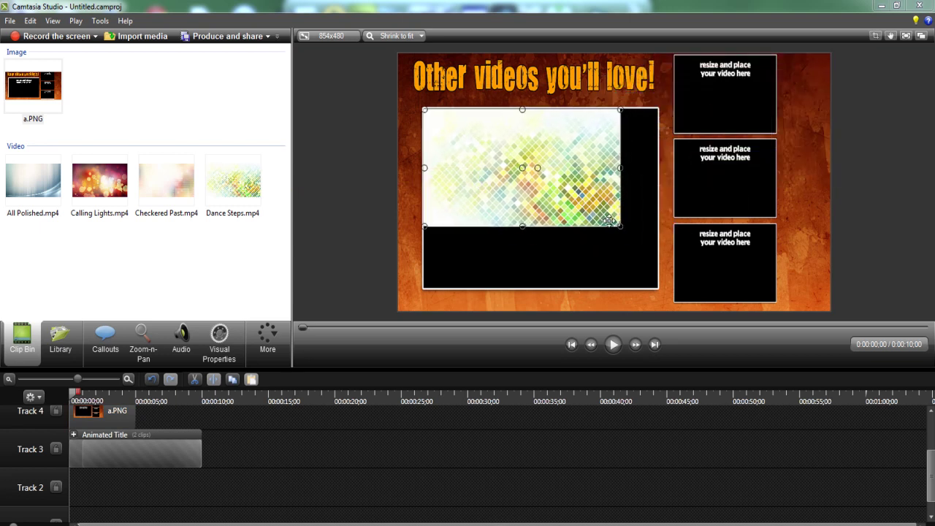
drag(522, 228, 521, 287)
drag(620, 198, 657, 197)
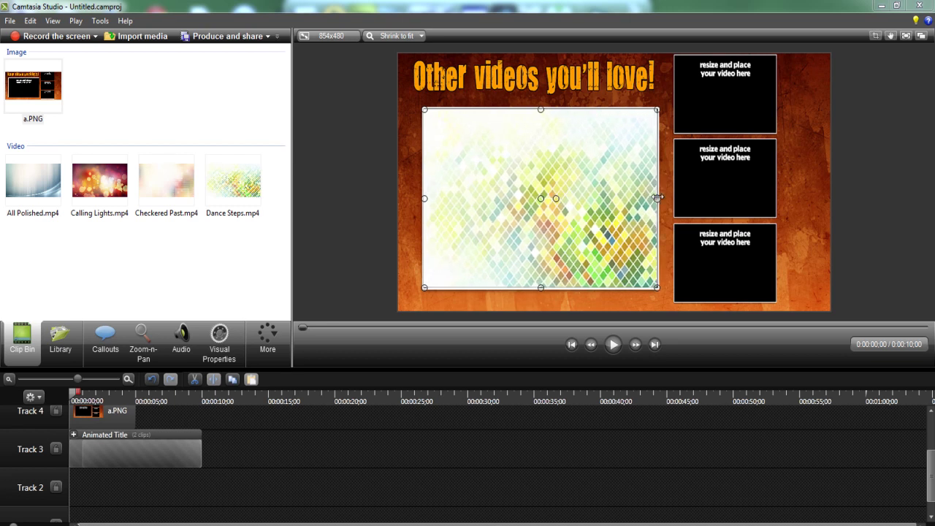
Step: Bring the Animated Title group on Track 3 in front of the a.PNG image
click(114, 415)
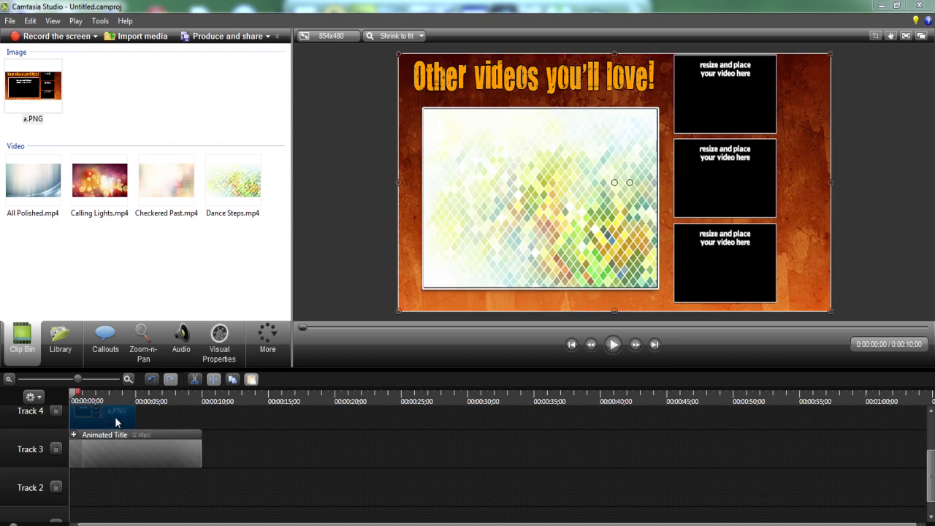
click(124, 453)
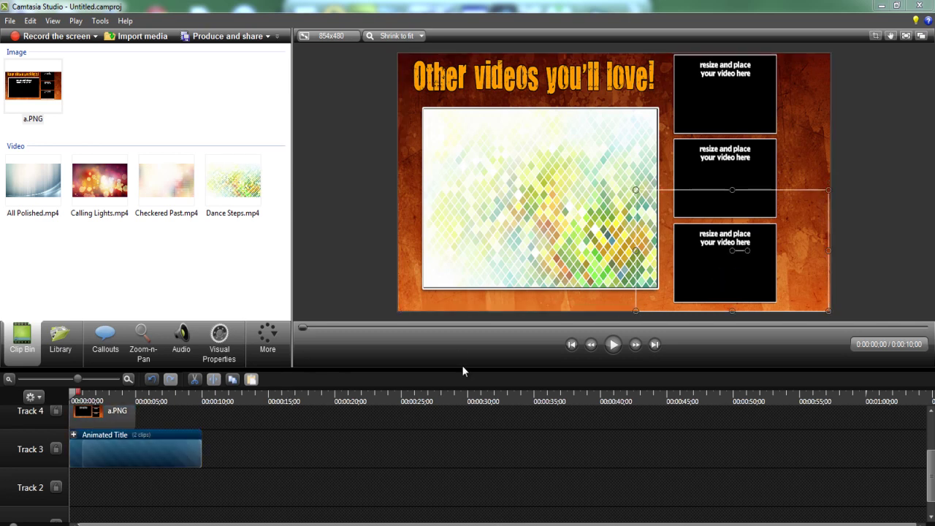
right_click(174, 458)
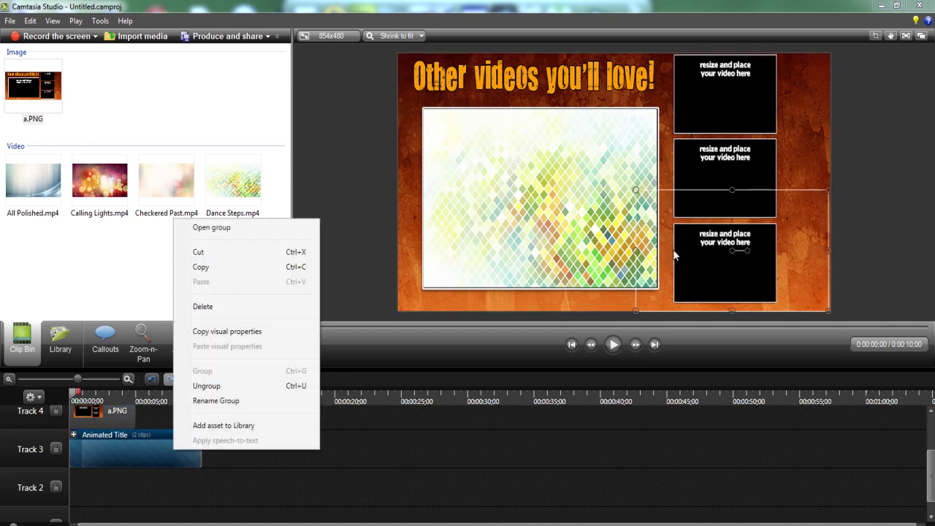
right_click(707, 255)
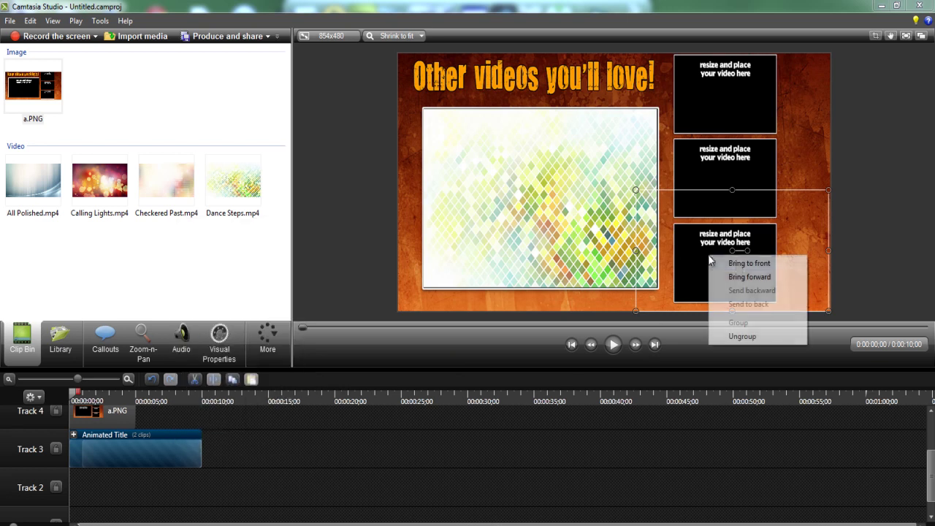
click(759, 278)
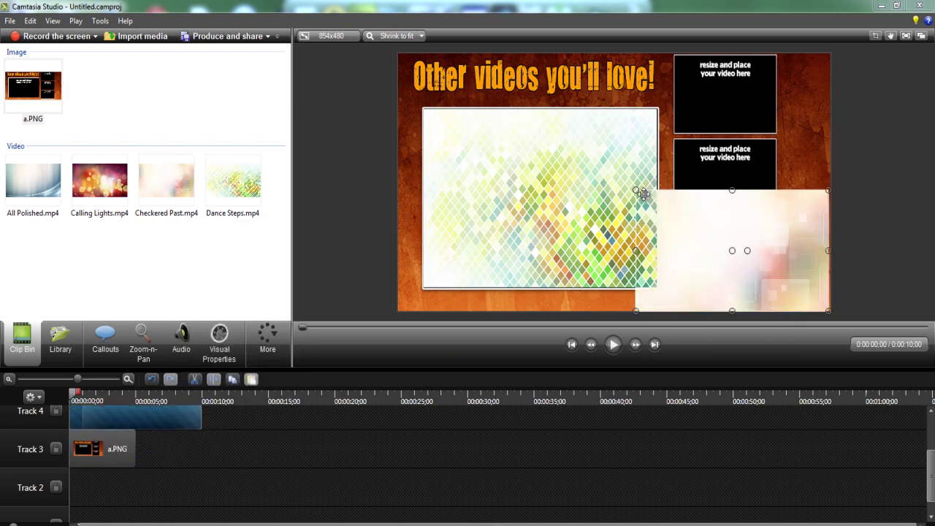
Step: Resize and place the pale clip to fill the lower-right frame, then preview playback
drag(636, 190, 684, 222)
drag(764, 267, 746, 267)
drag(815, 311, 776, 258)
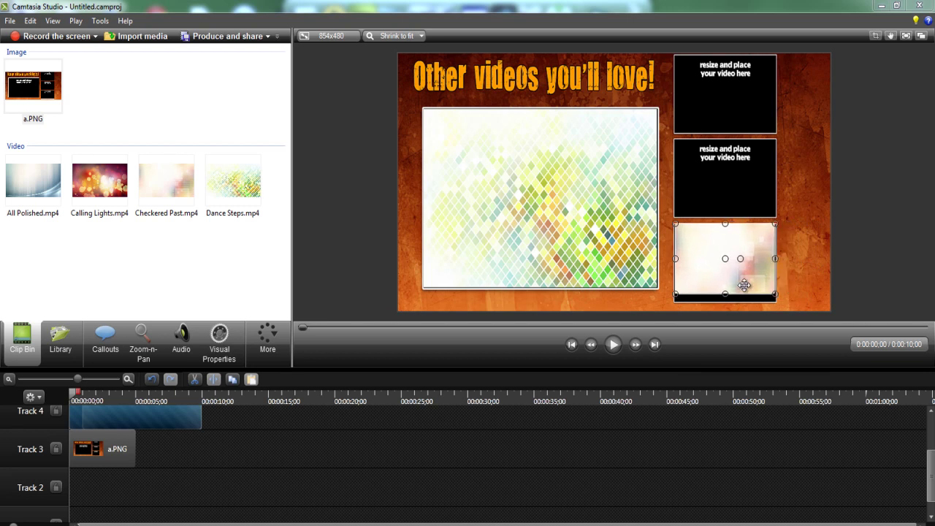
drag(725, 294, 724, 301)
click(805, 269)
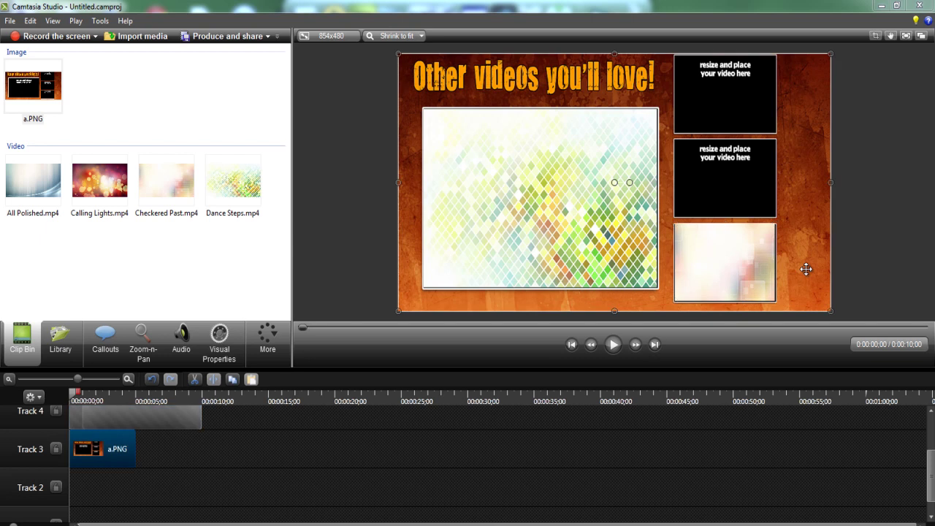
click(612, 343)
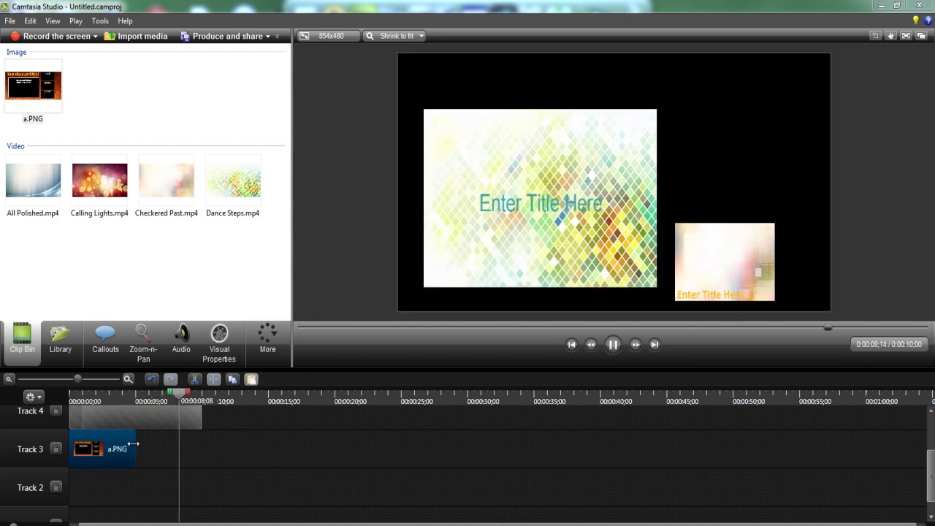
Step: Extend the a.PNG clip on Track 3 to the full 10 seconds and preview the end screen
drag(135, 442, 201, 439)
click(617, 349)
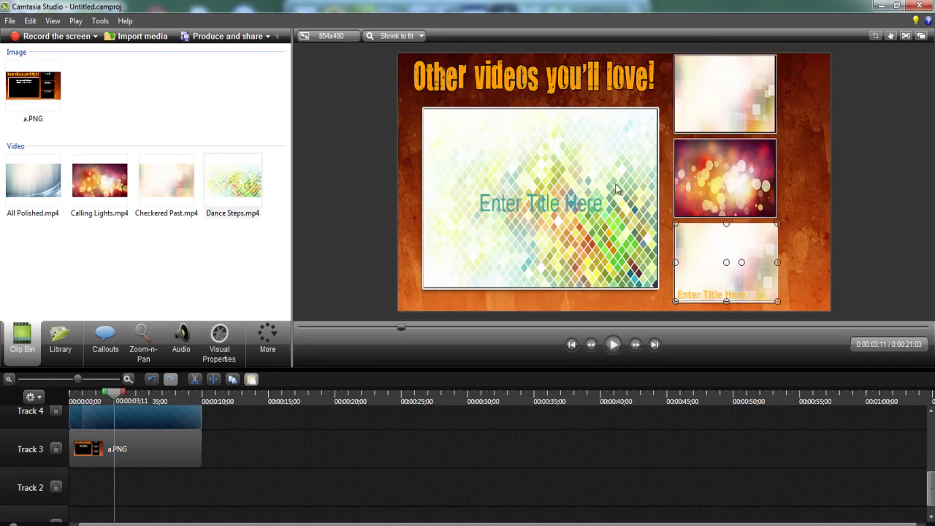
click(615, 344)
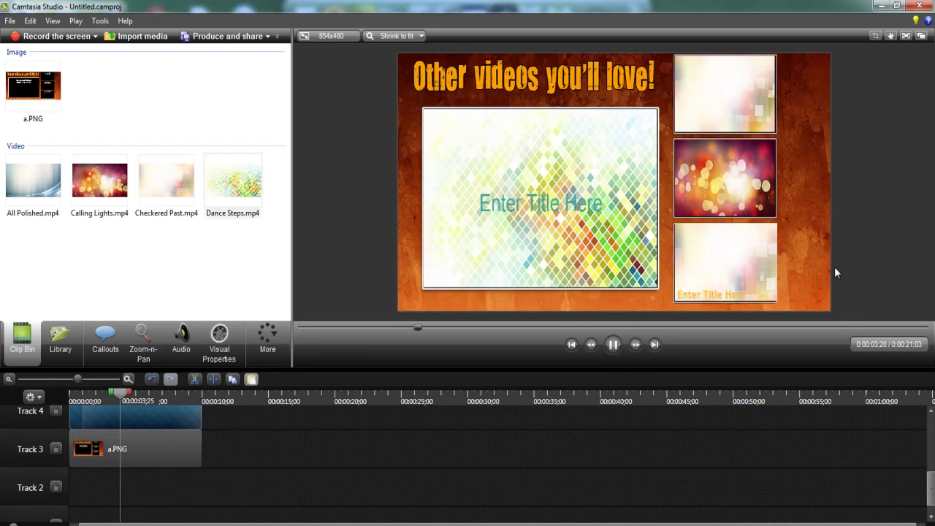